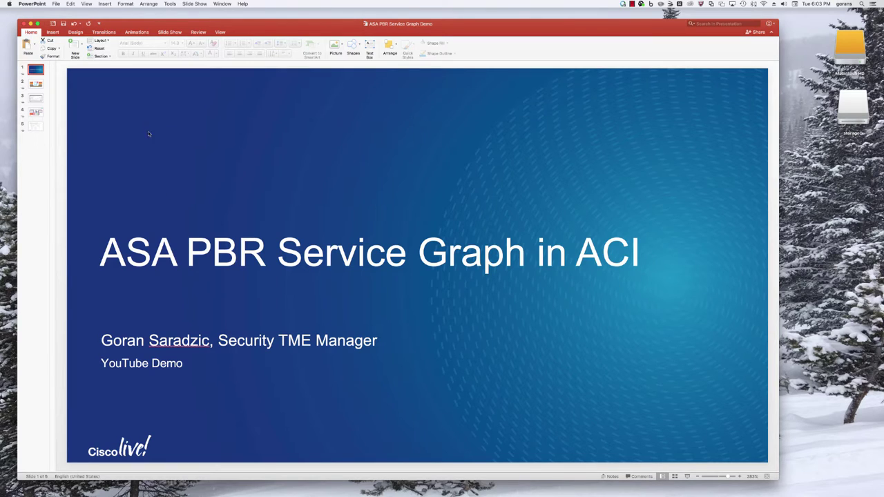
- Advance through slide 2 to slide 3, showing the release 1.2.7.10 ASA device package downloads
{"action": "left_click", "coordinate": [39, 85]}
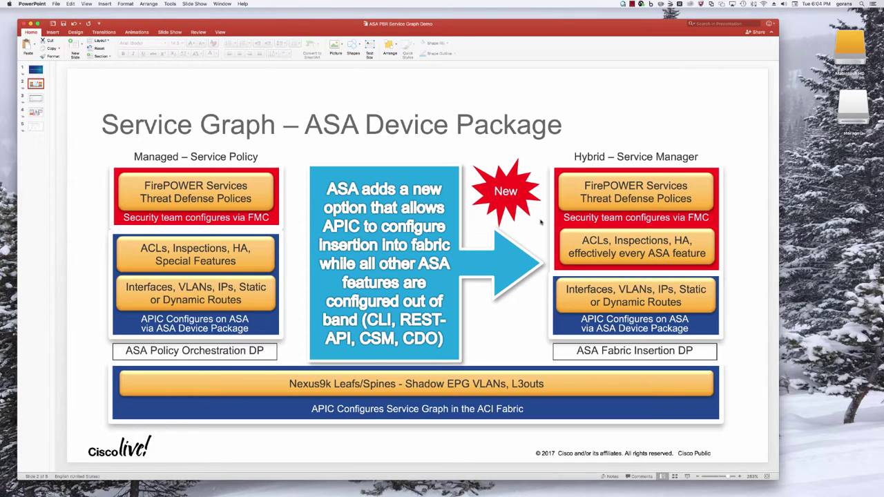
{"action": "left_click", "coordinate": [35, 99]}
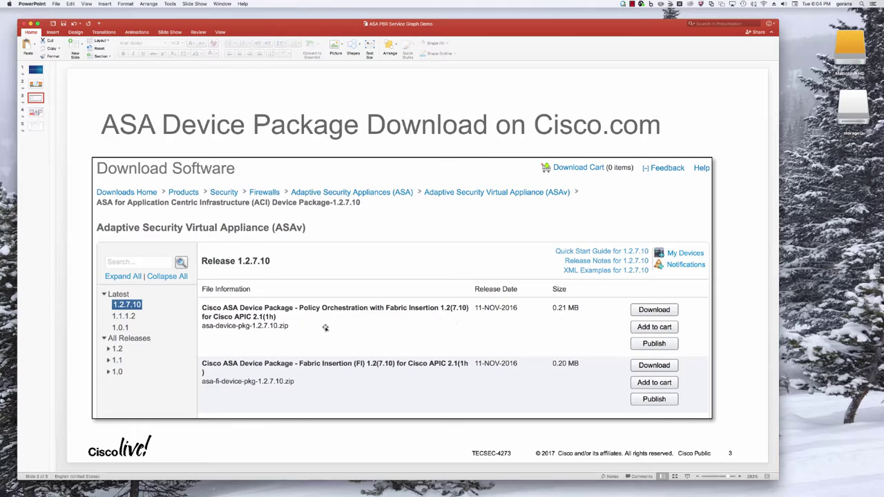
- Display slide 4, 'PBR Service Graph to a Single Interface L3FW ASA or FTD', with its topology
{"action": "left_click", "coordinate": [36, 113]}
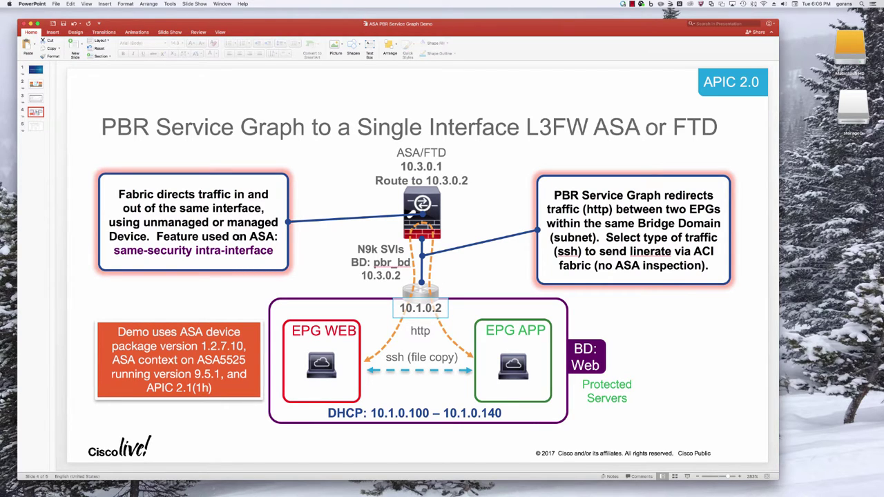
- Display slide 5 with the aci-scripts pod2-asa-pbr-graph GitHub repository listing
{"action": "left_click", "coordinate": [31, 127]}
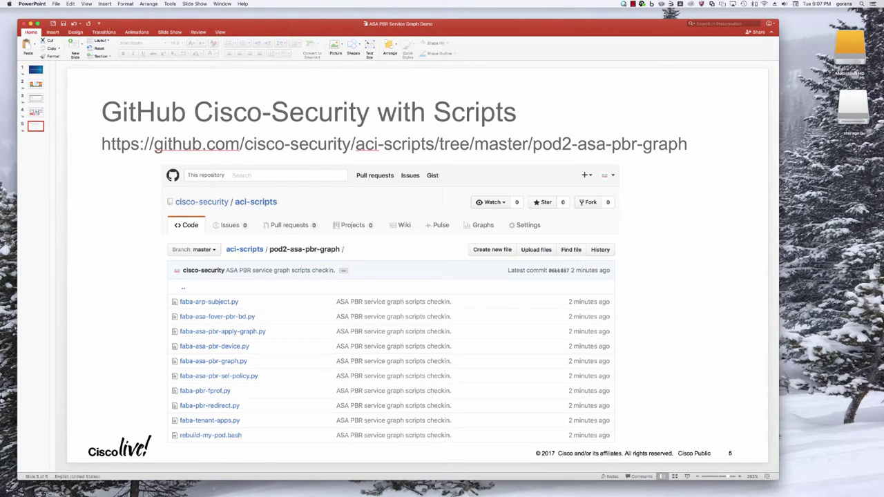
- Back in APIC, inspect the app and web EPGs and the asa-pbr-graph web-to-app contract
{"action": "key", "text": "super+Tab"}
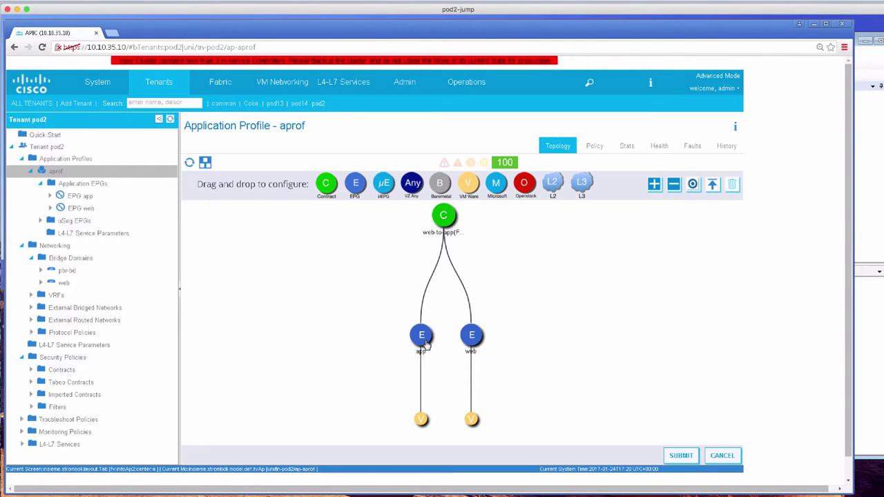
{"action": "mouse_move", "coordinate": [425, 343]}
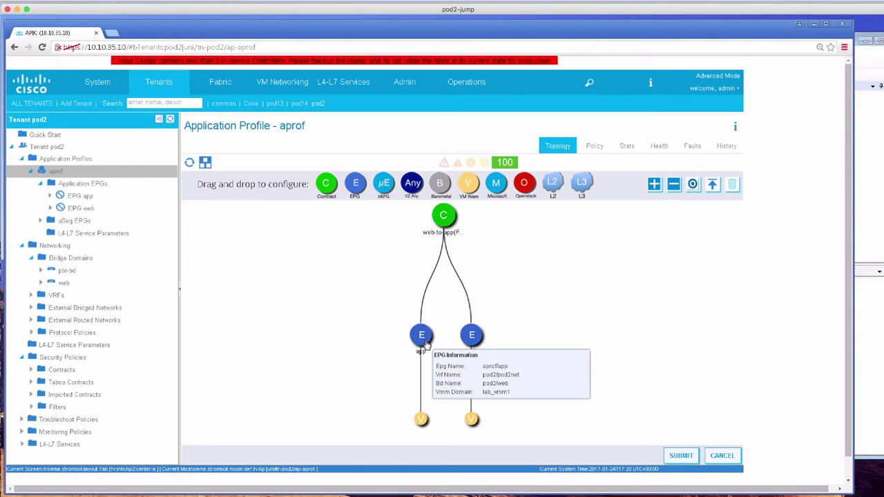
{"action": "mouse_move", "coordinate": [469, 344]}
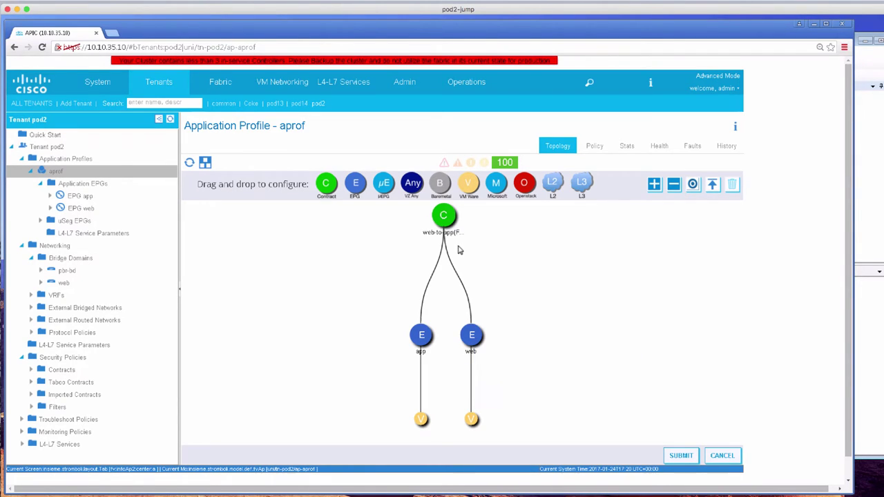
{"action": "mouse_move", "coordinate": [450, 222]}
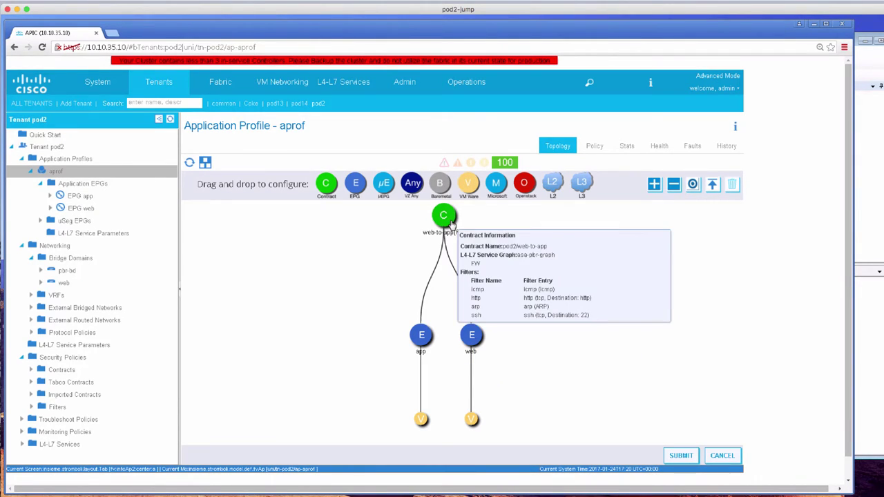
- View bridge domain web's L3 settings: unicast routing on, subnet 10.1.0.2/24 private to VRF
{"action": "left_click", "coordinate": [29, 171]}
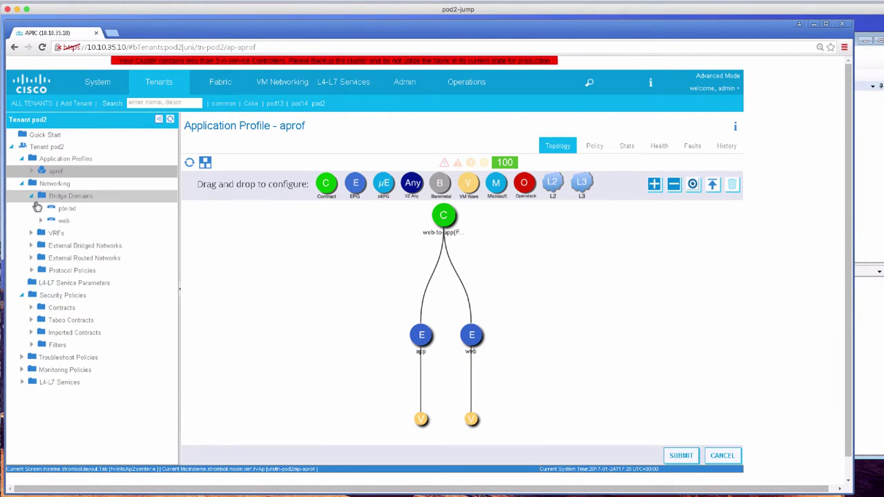
{"action": "left_click", "coordinate": [56, 219]}
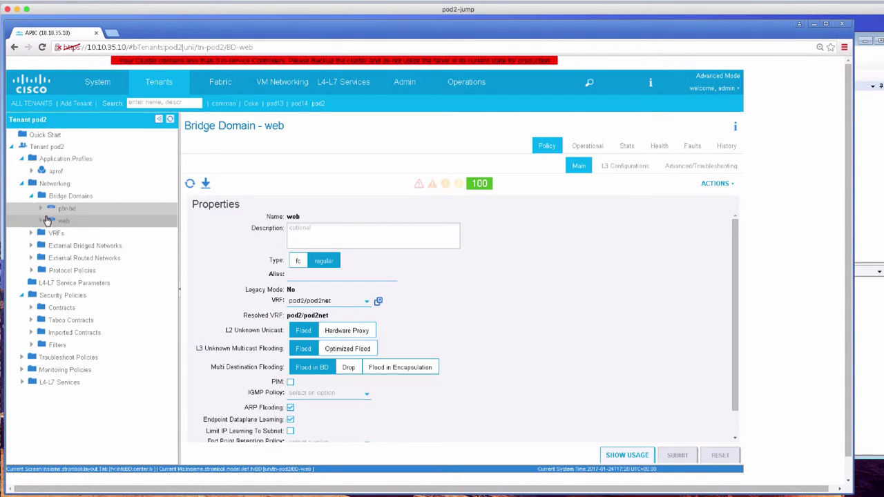
{"action": "left_click", "coordinate": [42, 220]}
{"action": "left_click", "coordinate": [43, 220]}
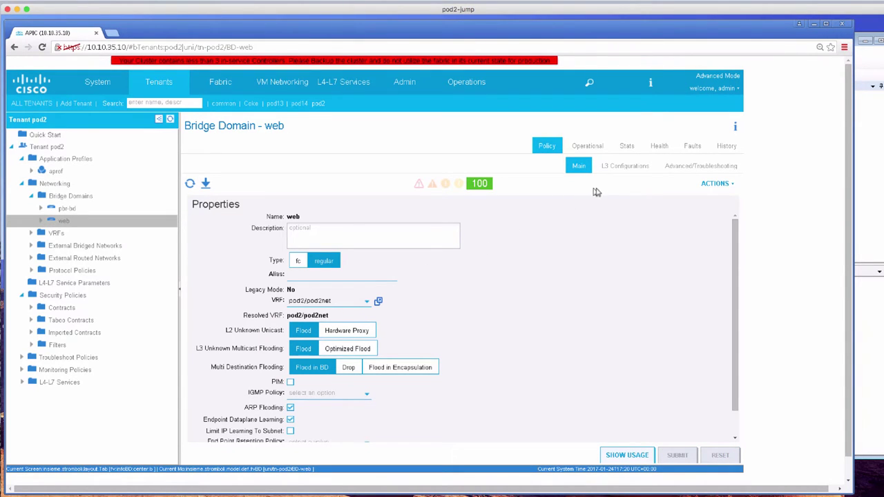
{"action": "left_click", "coordinate": [625, 164]}
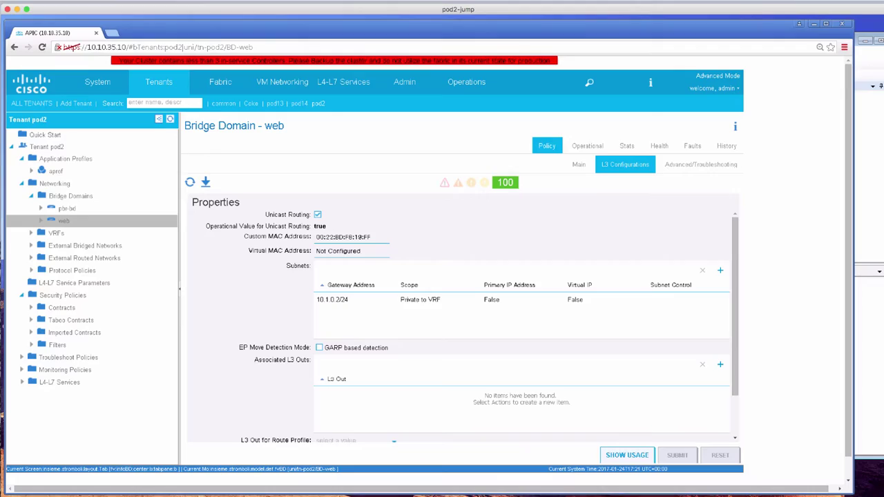
{"action": "left_click", "coordinate": [866, 304]}
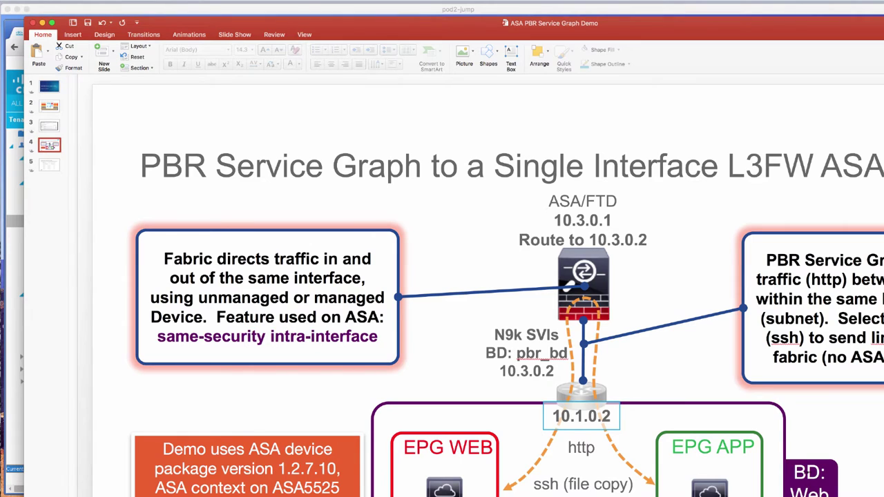
{"action": "key", "text": "super+Tab"}
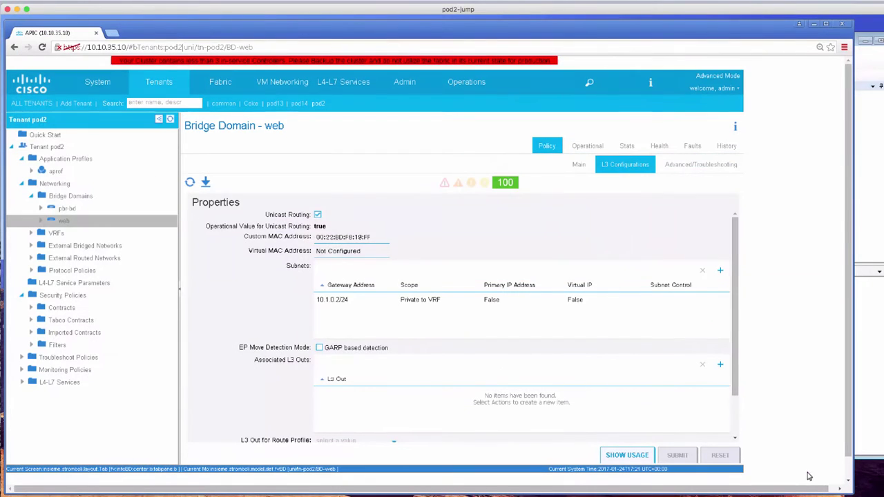
- Open redirect policy pbr and select its 10.3.0.1 destination with MAC 00:10:00:03:00:01
{"action": "left_click", "coordinate": [30, 234]}
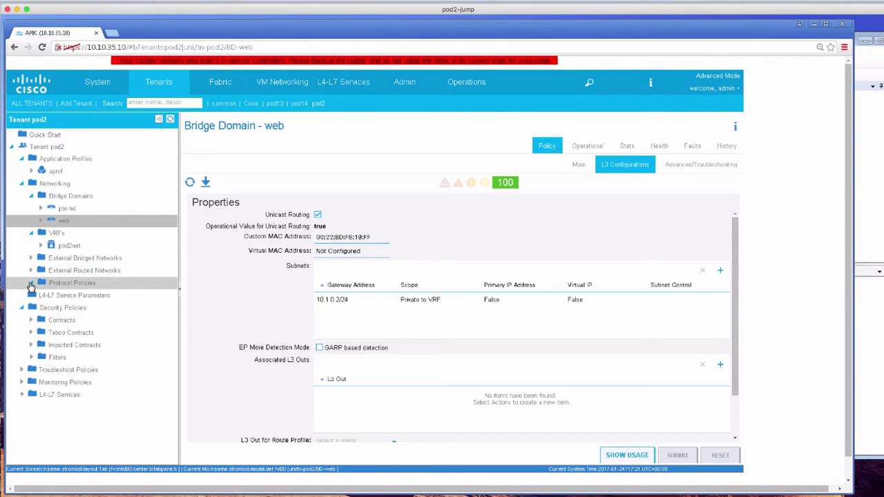
{"action": "left_click", "coordinate": [30, 284]}
{"action": "scroll", "coordinate": [28, 290], "scroll_direction": "down", "scroll_amount": 3}
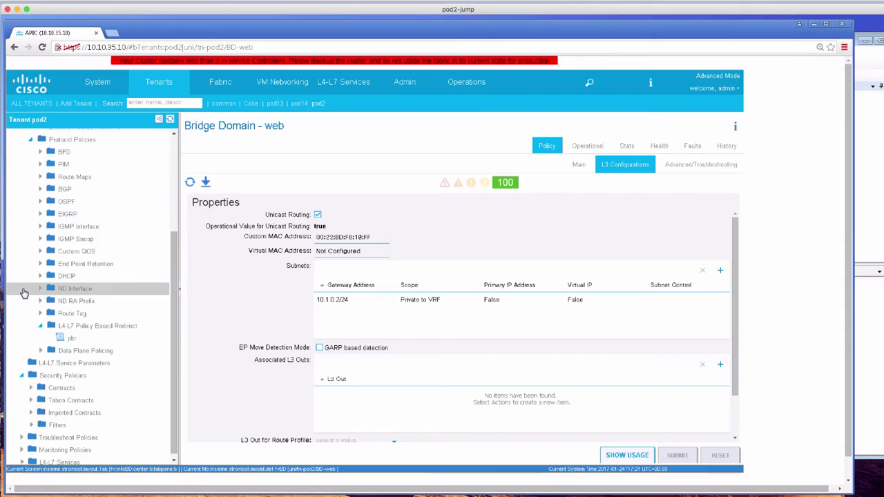
{"action": "left_click", "coordinate": [85, 338]}
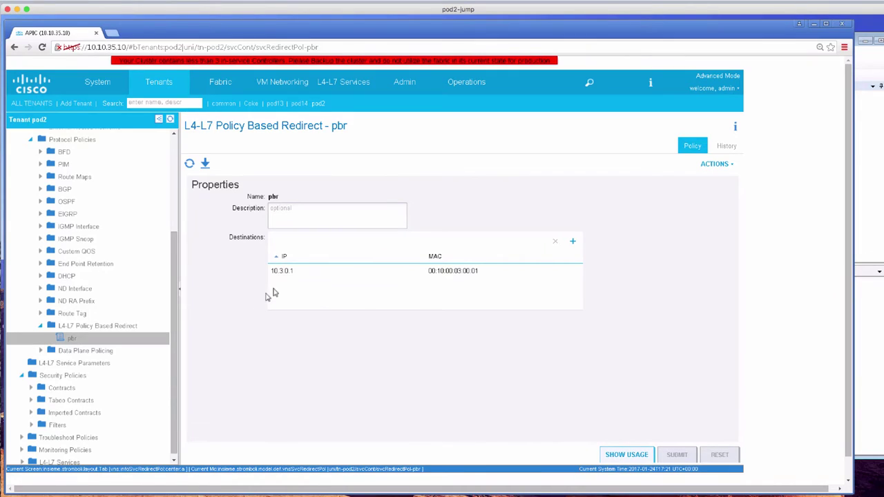
{"action": "left_click", "coordinate": [454, 271]}
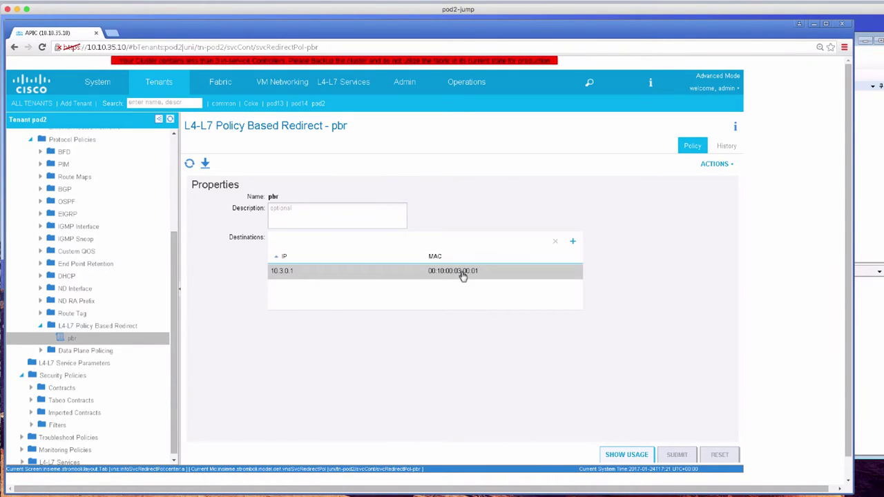
{"action": "left_click", "coordinate": [40, 327]}
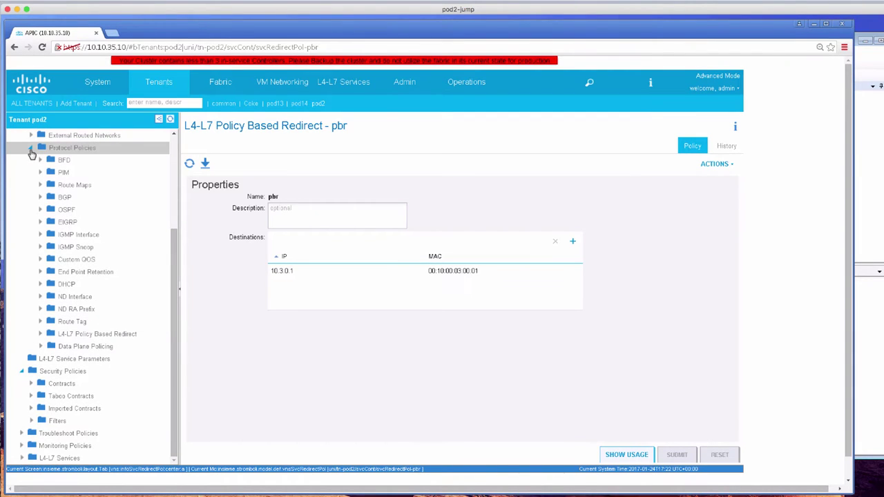
{"action": "left_click", "coordinate": [31, 148]}
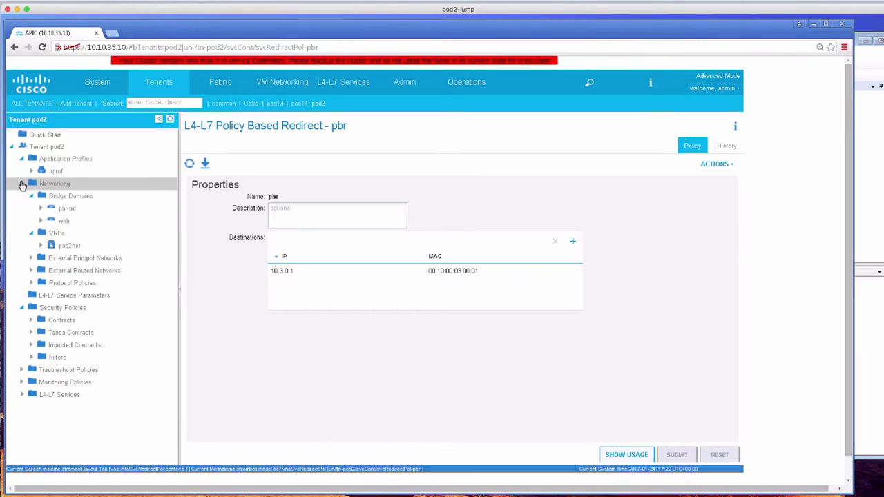
- Review web-to-app's Subject and arp_noredirect subjects, ending on ssh with the pod2 ssh filter
{"action": "left_click", "coordinate": [21, 183]}
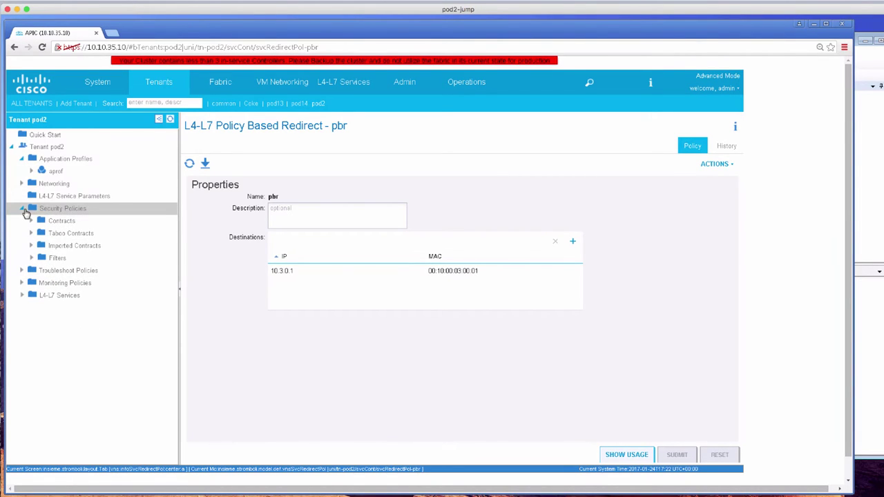
{"action": "left_click", "coordinate": [31, 221]}
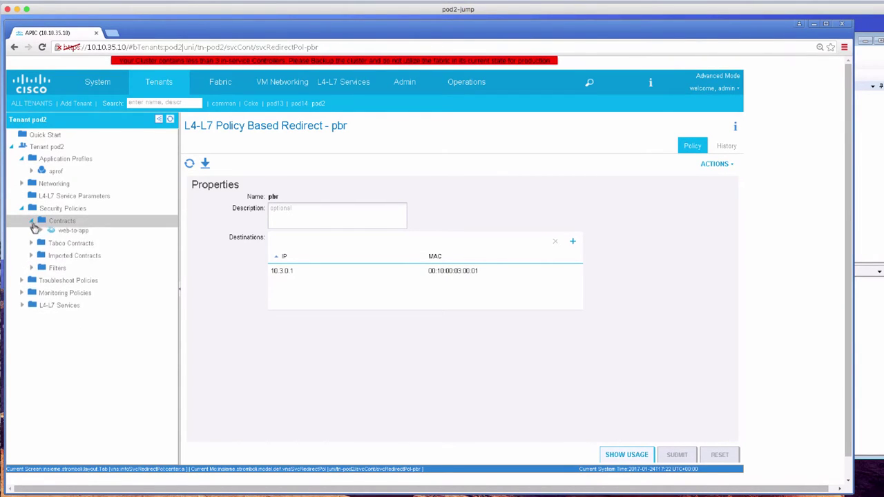
{"action": "left_click", "coordinate": [39, 232]}
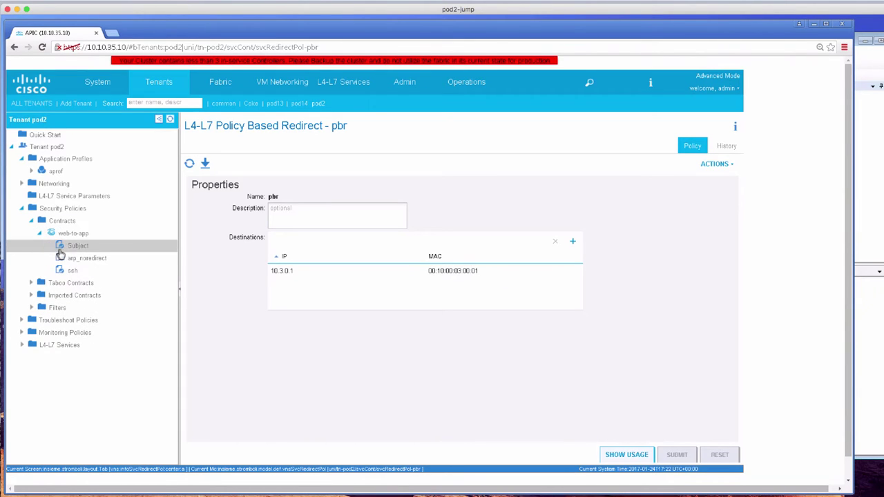
{"action": "left_click", "coordinate": [77, 250]}
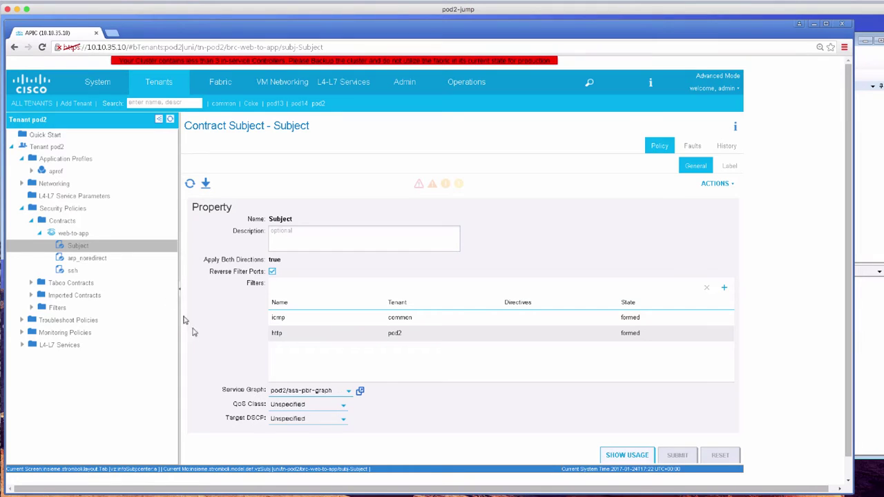
{"action": "left_click", "coordinate": [87, 258]}
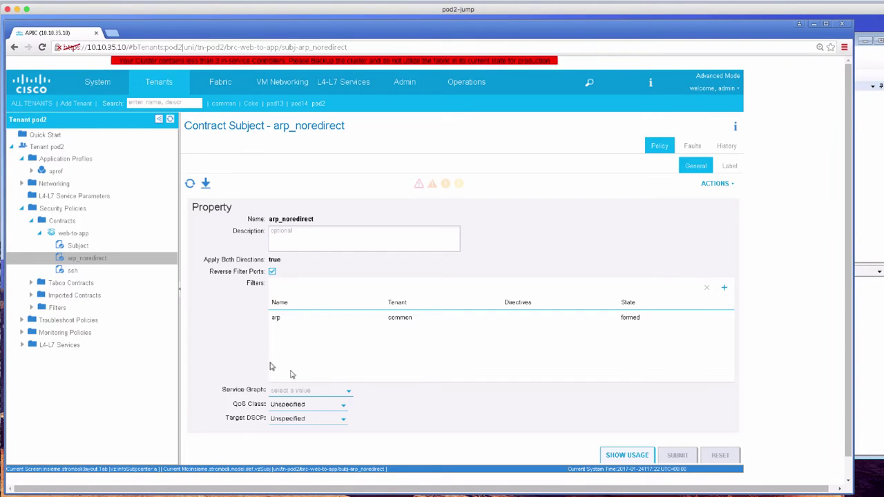
{"action": "left_click", "coordinate": [80, 271]}
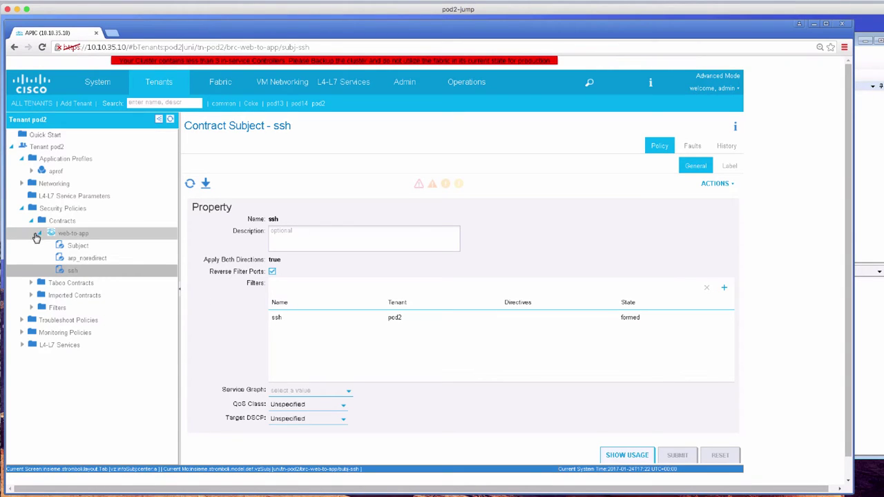
- Open asa-pbr-graph: consumer, routed pod2-asa-pbr-fover firewall with route redirect, provider
{"action": "left_click", "coordinate": [21, 208]}
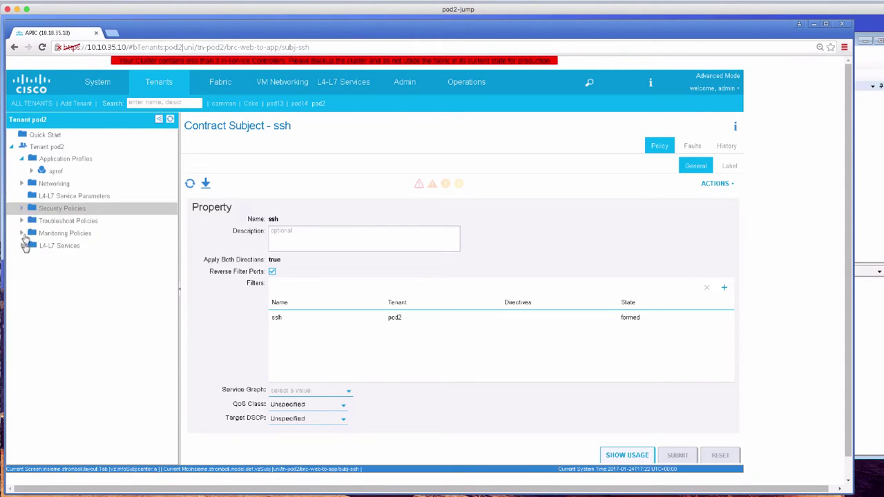
{"action": "left_click", "coordinate": [22, 245]}
{"action": "left_click", "coordinate": [31, 258]}
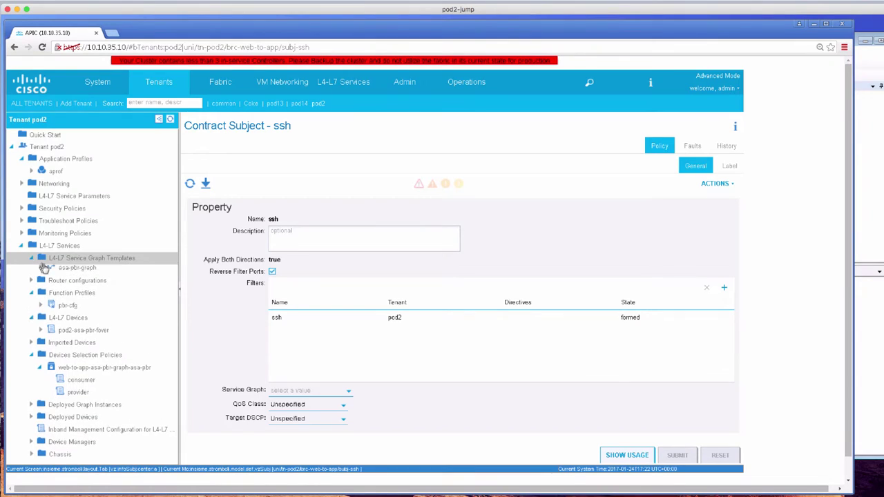
{"action": "left_click", "coordinate": [66, 268]}
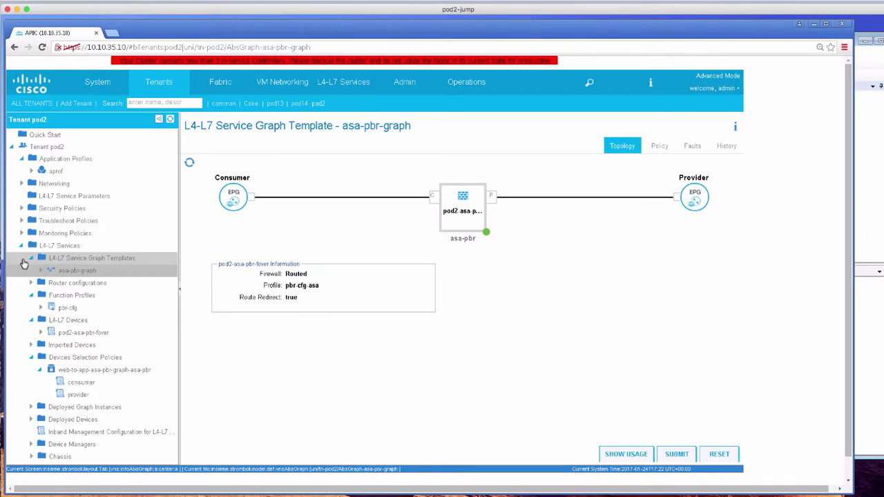
- Open the pbr-cfg-asa function profile and reveal the interface's IPv4 address, netmask and active MAC
{"action": "left_click", "coordinate": [40, 307]}
{"action": "left_click", "coordinate": [69, 318]}
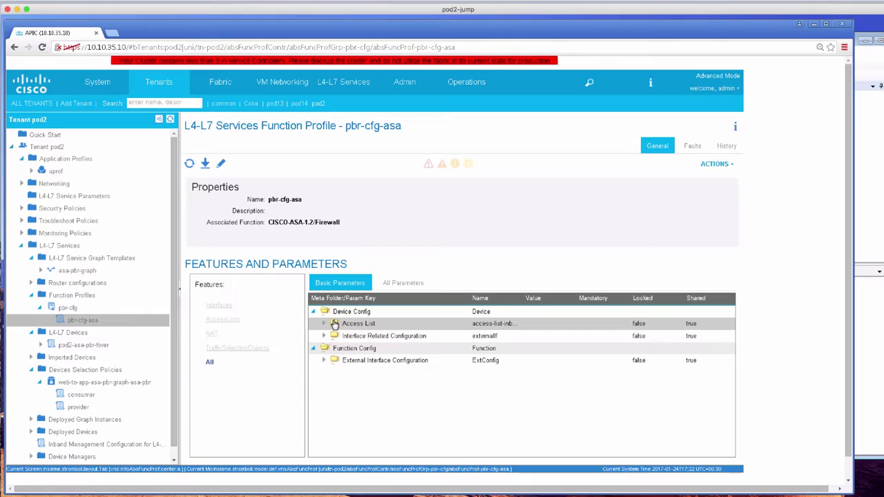
{"action": "left_click", "coordinate": [322, 325]}
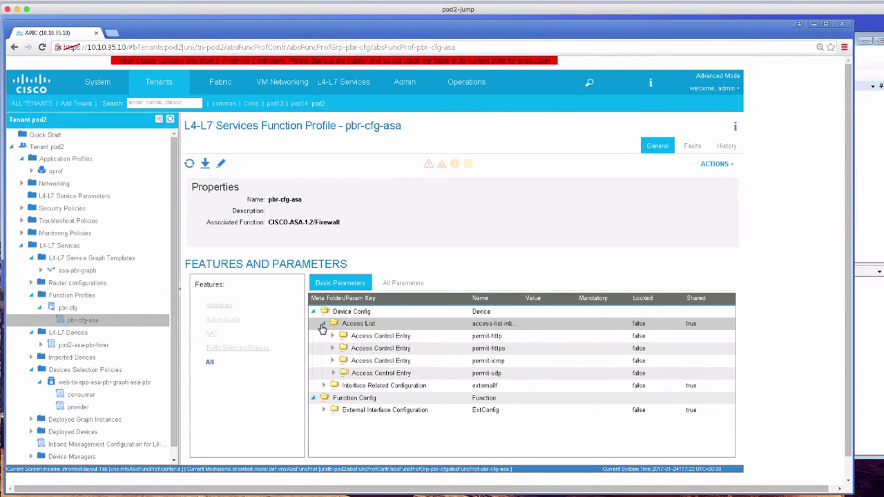
{"action": "left_click", "coordinate": [323, 324]}
{"action": "left_click", "coordinate": [323, 336]}
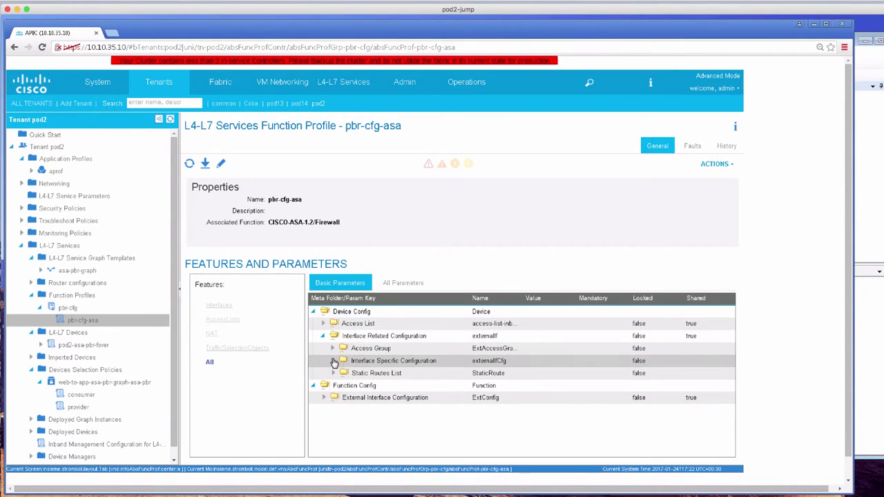
{"action": "left_click", "coordinate": [333, 360]}
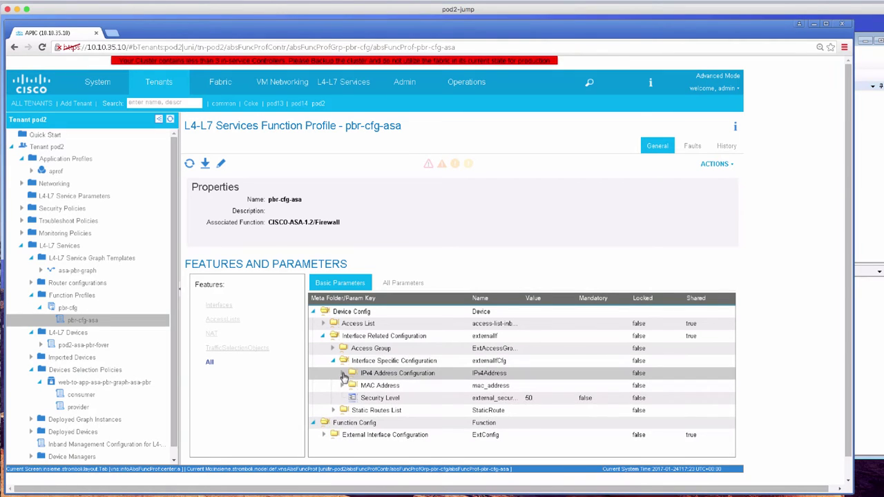
{"action": "left_click", "coordinate": [341, 373]}
{"action": "left_click", "coordinate": [342, 398]}
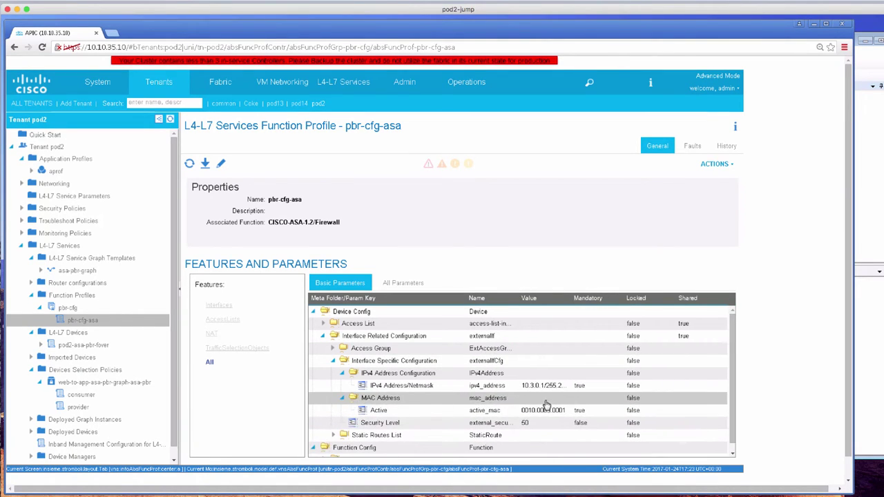
- Show the static IPv4 route: gateway 10.3.0.2, network and netmask 0.0.0.0
{"action": "left_click", "coordinate": [333, 360]}
{"action": "left_click", "coordinate": [333, 373]}
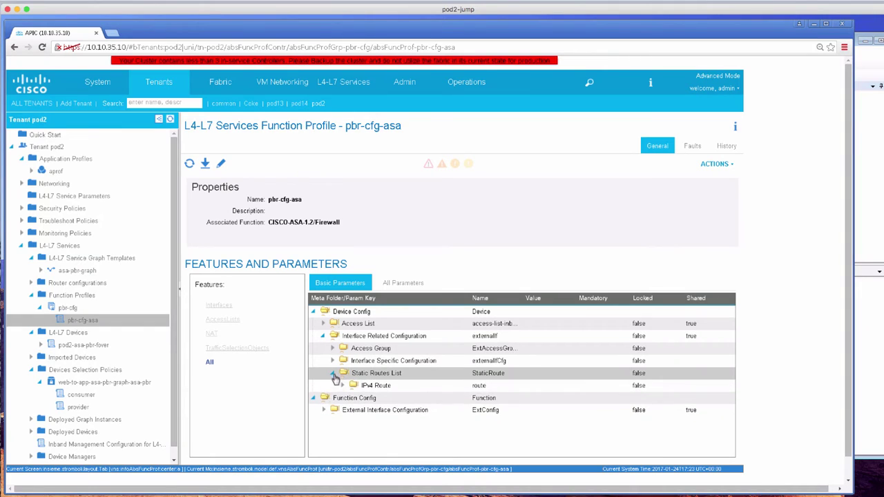
{"action": "left_click", "coordinate": [342, 386]}
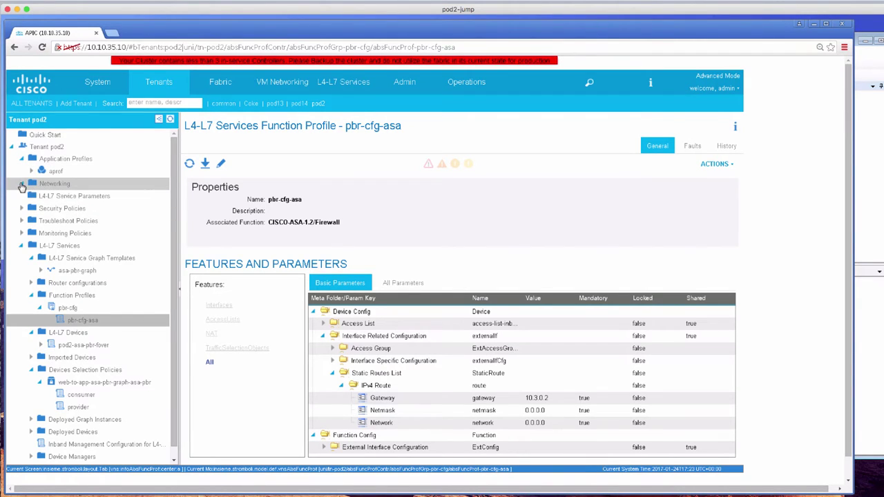
{"action": "left_click", "coordinate": [21, 184]}
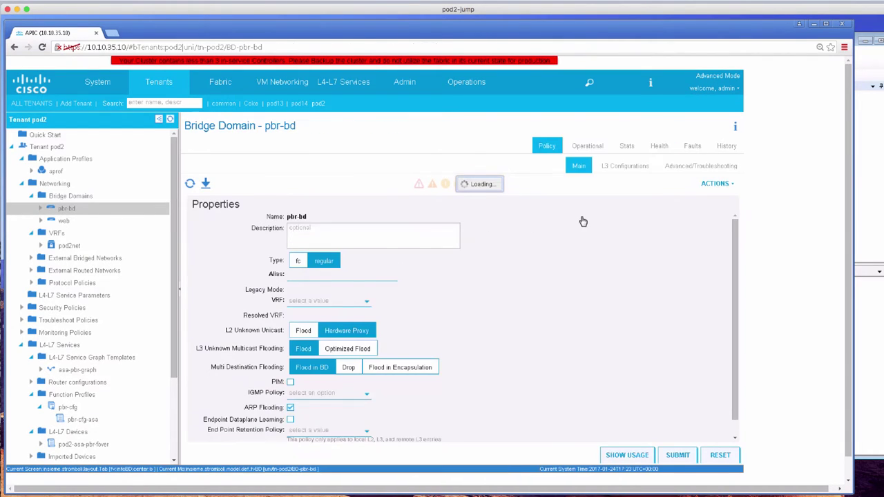
- View pbr-bd's L3 settings: unicast routing on, subnet 10.3.0.2/24 private to VRF, no L3 Outs
{"action": "left_click", "coordinate": [621, 168]}
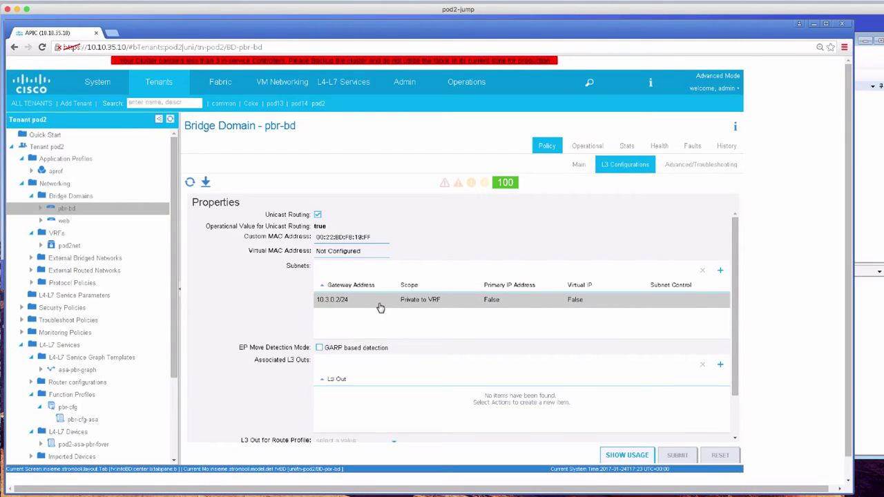
{"action": "left_click", "coordinate": [31, 197]}
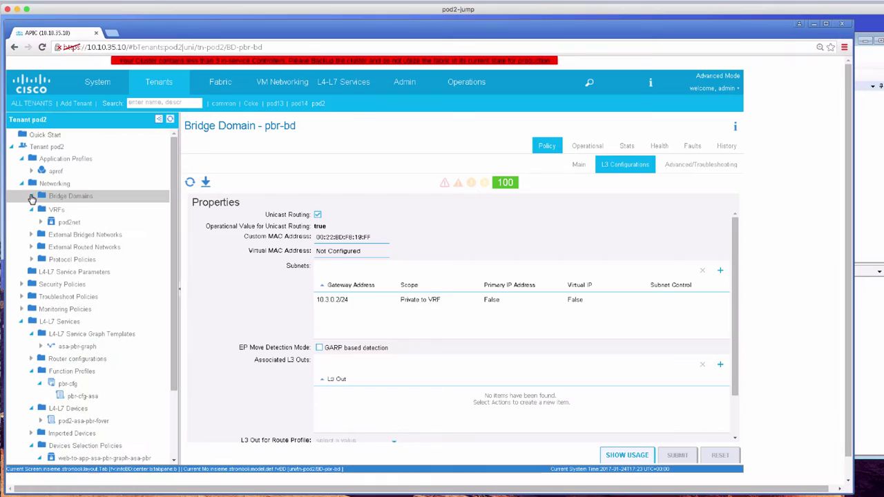
{"action": "left_click", "coordinate": [22, 185]}
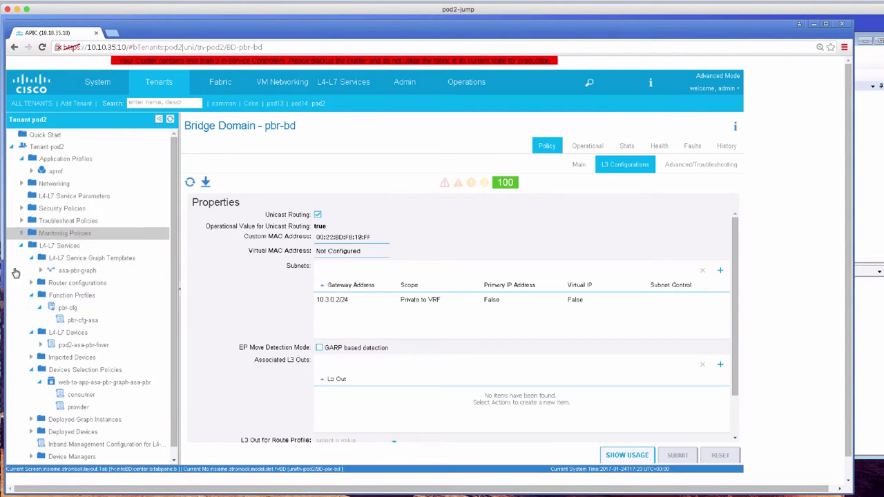
- Open L4-L7 device pod2-asa-pbr-fover, select Device1 and scroll to its cluster interfaces
{"action": "left_click", "coordinate": [57, 347]}
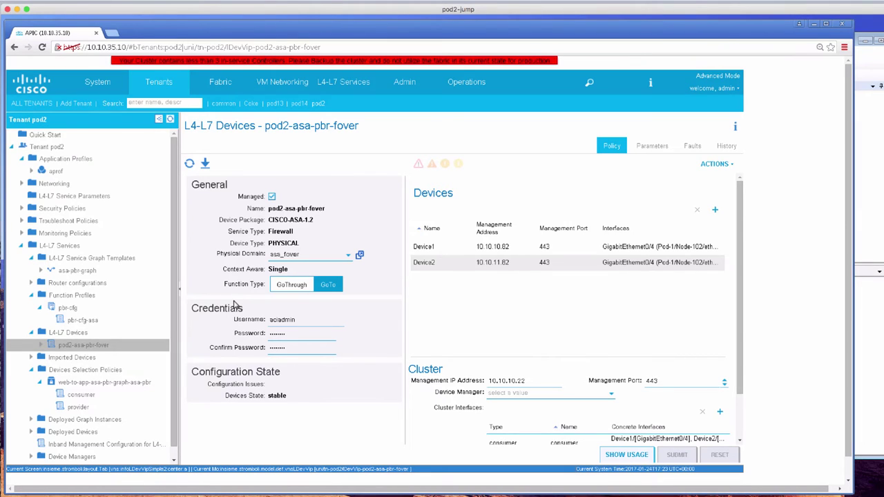
{"action": "left_click", "coordinate": [473, 250]}
{"action": "scroll", "coordinate": [511, 394], "scroll_direction": "down", "scroll_amount": 1}
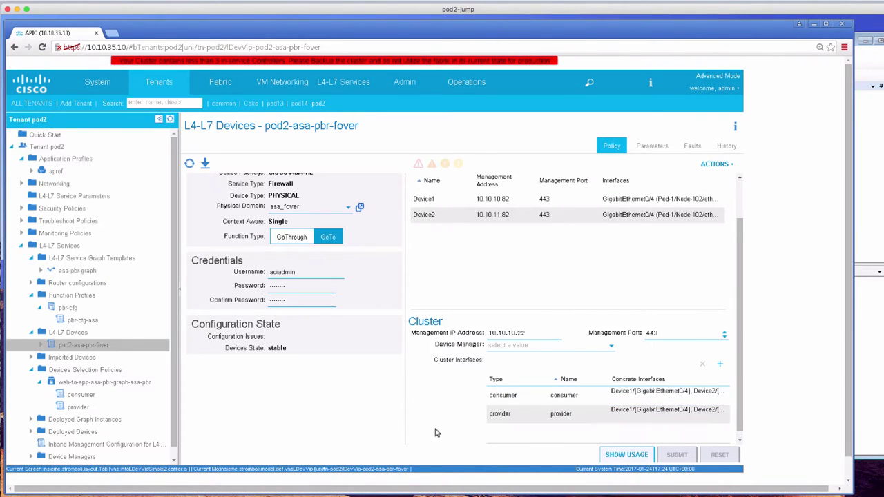
{"action": "left_click", "coordinate": [76, 395]}
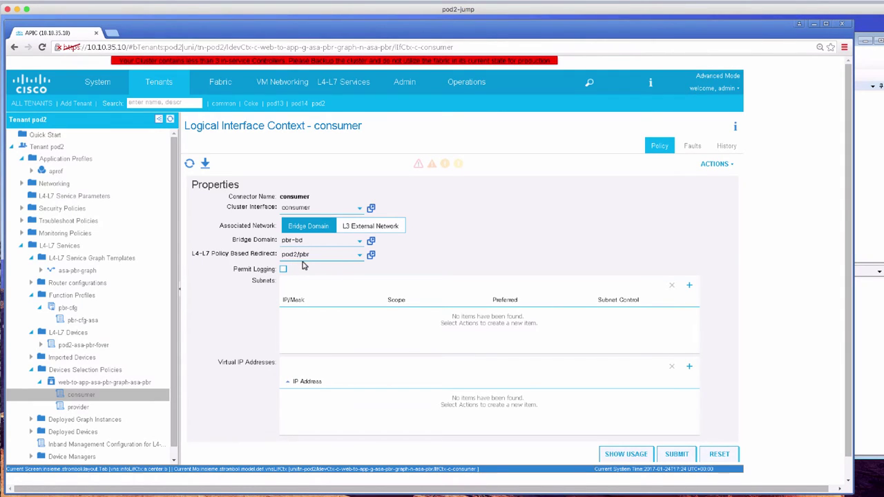
{"action": "left_click", "coordinate": [109, 408]}
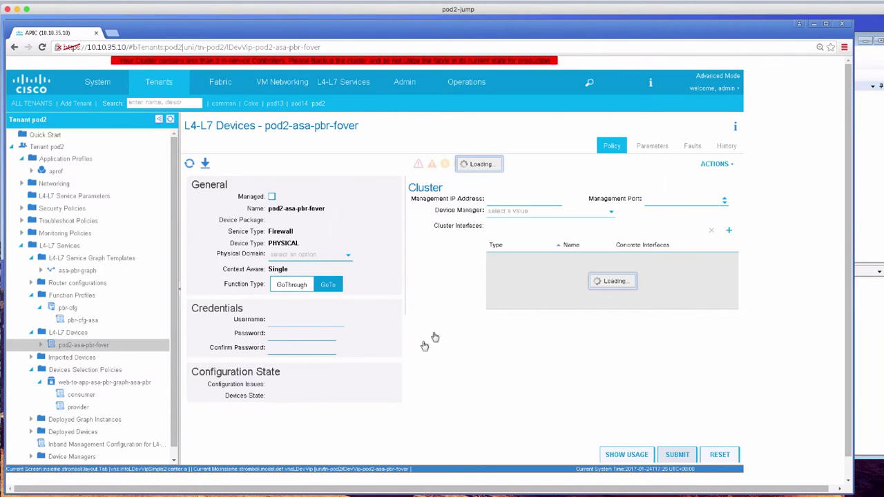
- Show pod2-asa-pbr-fover's parameters, where Same Security Traffic intra-interface is set to permit
{"action": "left_click", "coordinate": [653, 147]}
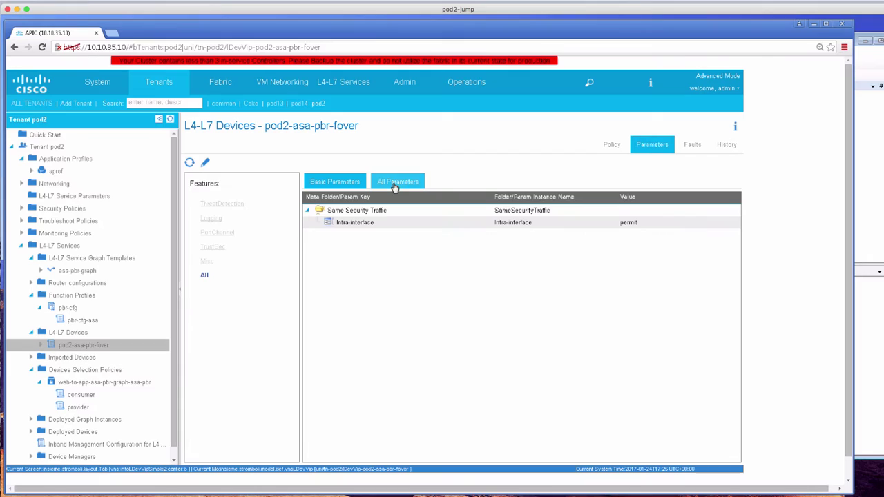
{"action": "mouse_move", "coordinate": [373, 227]}
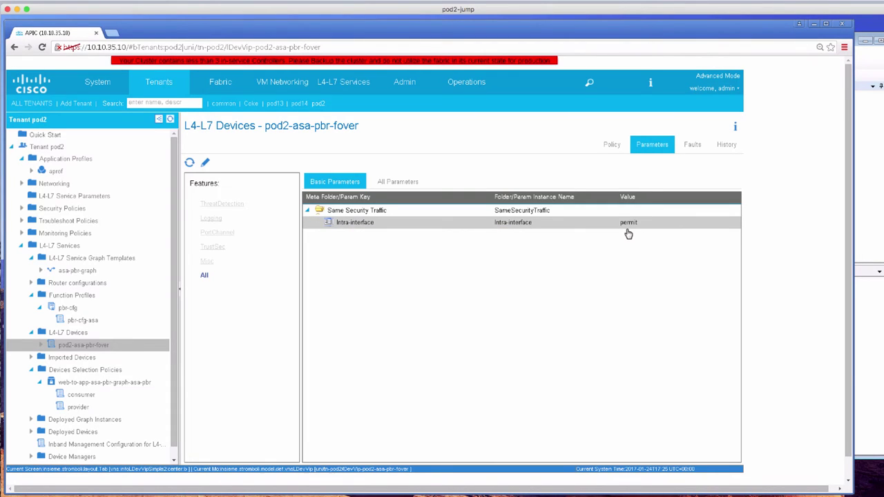
- Run 'sh ip' in the asa1-fover console and highlight externalIf's address 10.3.0.1
{"action": "left_click", "coordinate": [871, 214]}
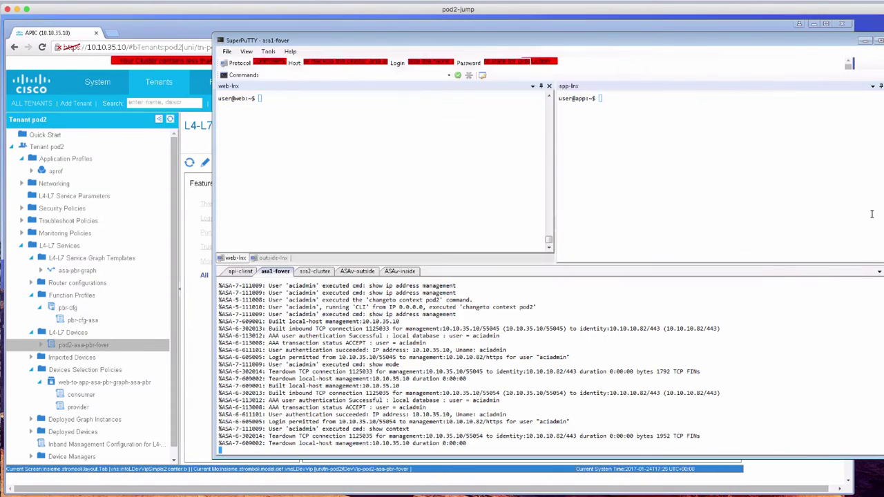
{"action": "left_click", "coordinate": [432, 168]}
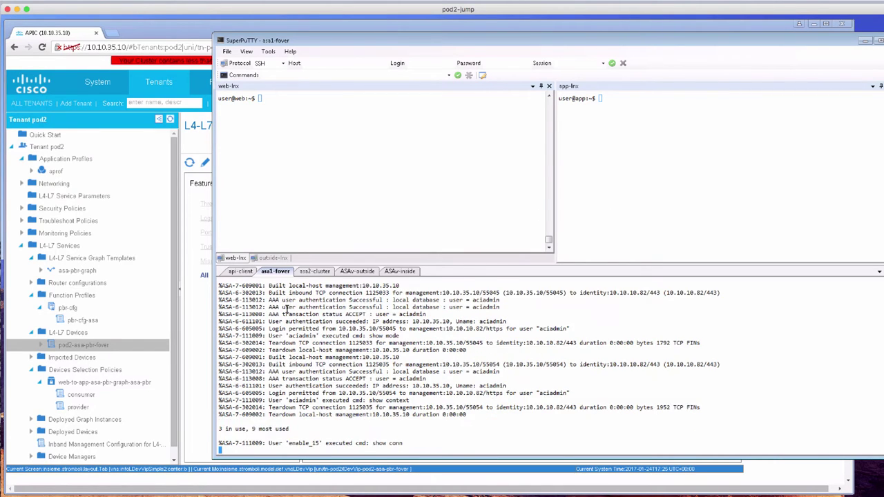
{"action": "key", "text": "Return"}
{"action": "key", "text": "Return"}
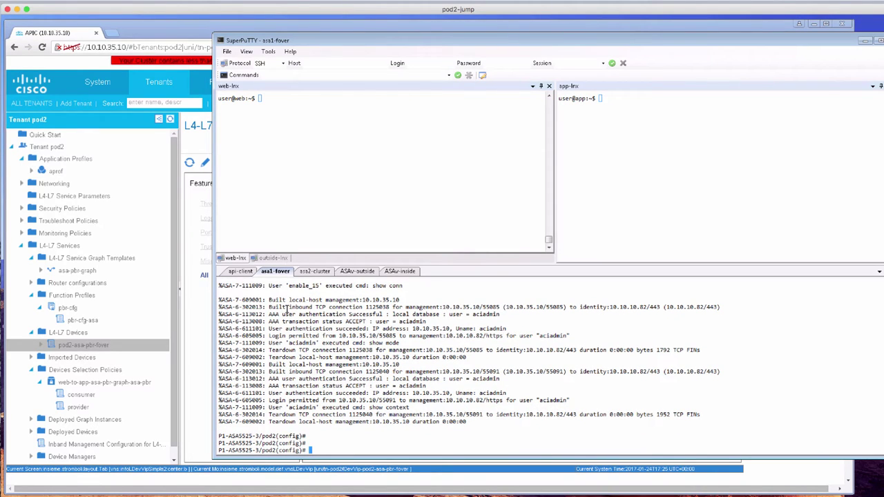
{"action": "type", "text": "sh ip"}
{"action": "key", "text": "Return"}
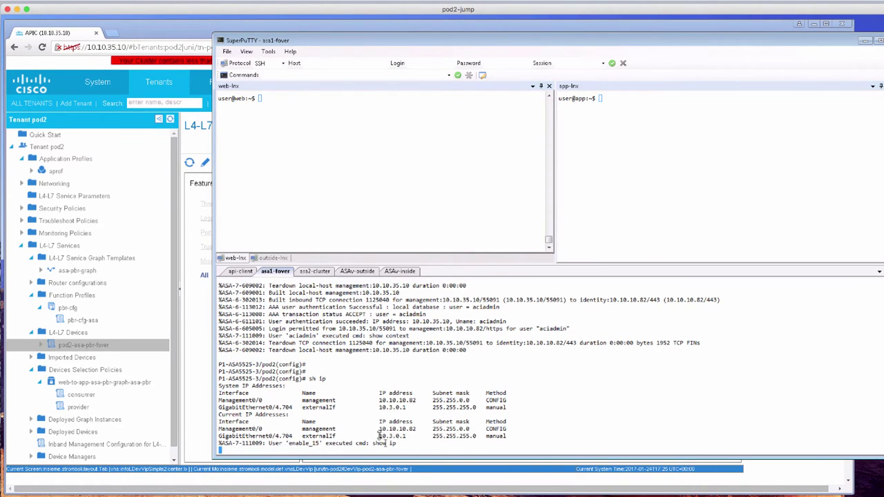
{"action": "mouse_move", "coordinate": [361, 400]}
{"action": "left_mouse_down"}
{"action": "mouse_move", "coordinate": [413, 396]}
{"action": "mouse_move", "coordinate": [418, 407]}
{"action": "mouse_move", "coordinate": [369, 408]}
{"action": "left_mouse_up"}
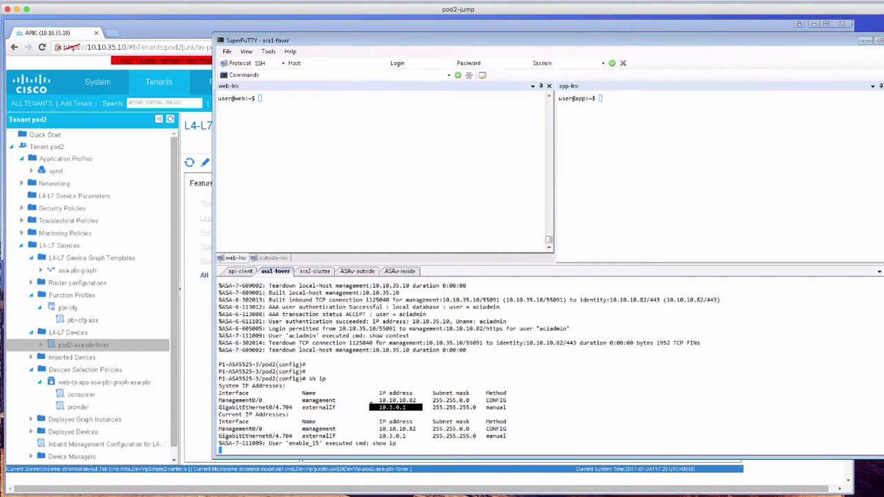
- Check the learned endpoints of the app and web EPGs under aprof
{"action": "left_click", "coordinate": [31, 171]}
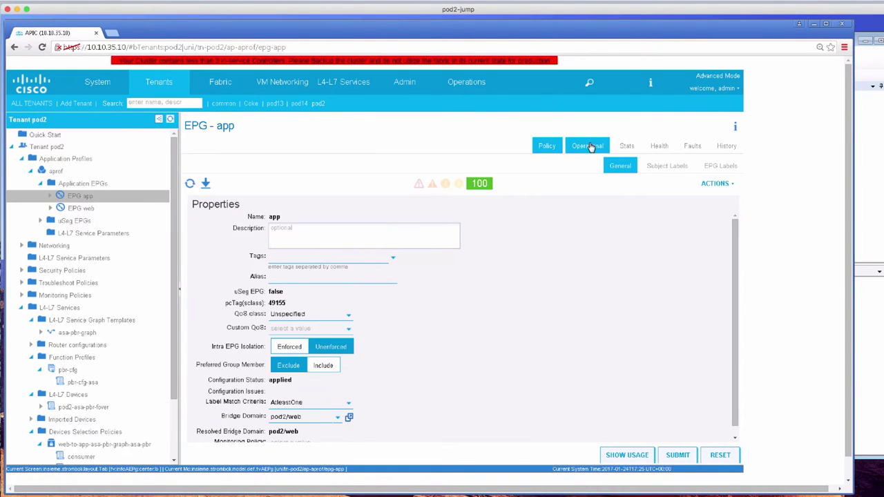
{"action": "left_click", "coordinate": [588, 147]}
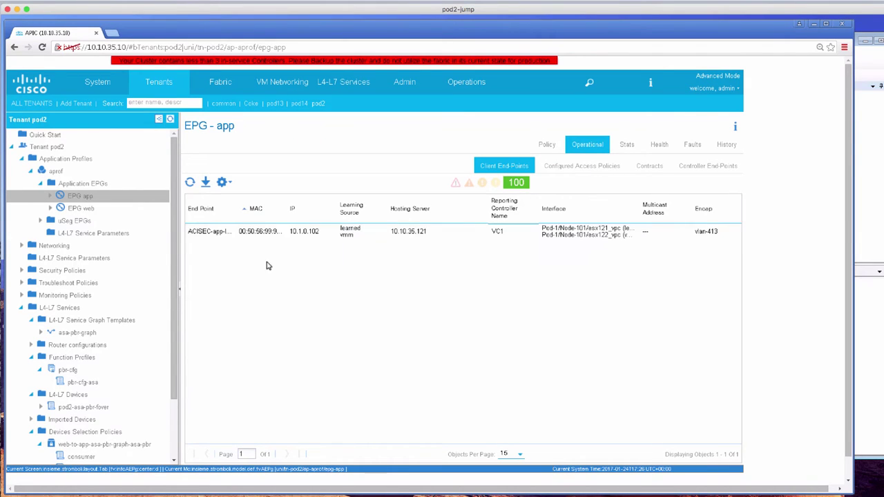
{"action": "left_click", "coordinate": [82, 207]}
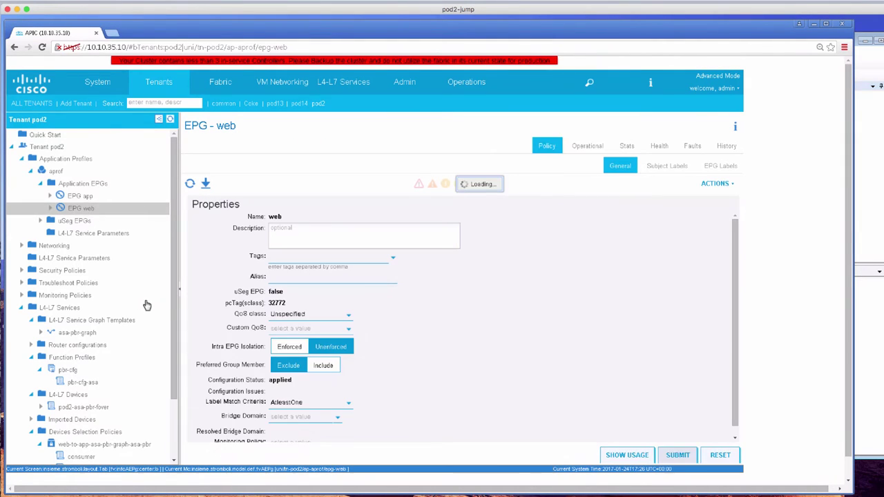
{"action": "left_click", "coordinate": [578, 146]}
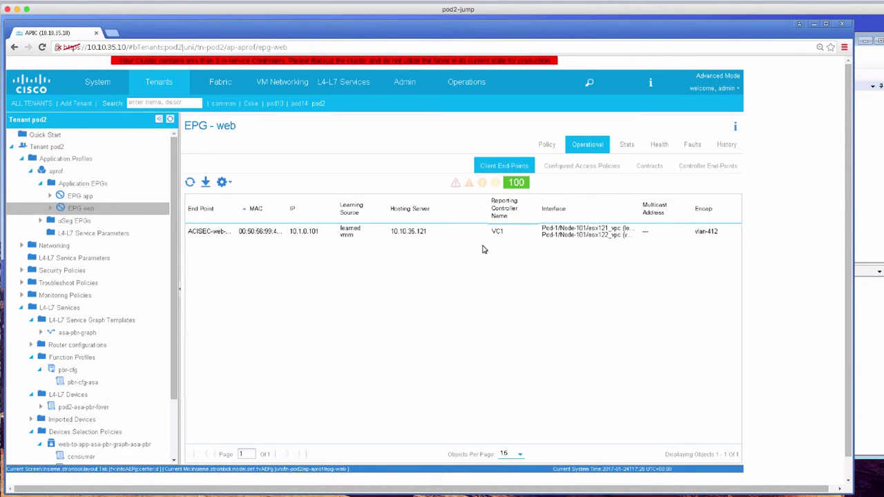
{"action": "scroll", "coordinate": [57, 349], "scroll_direction": "down", "scroll_amount": 3}
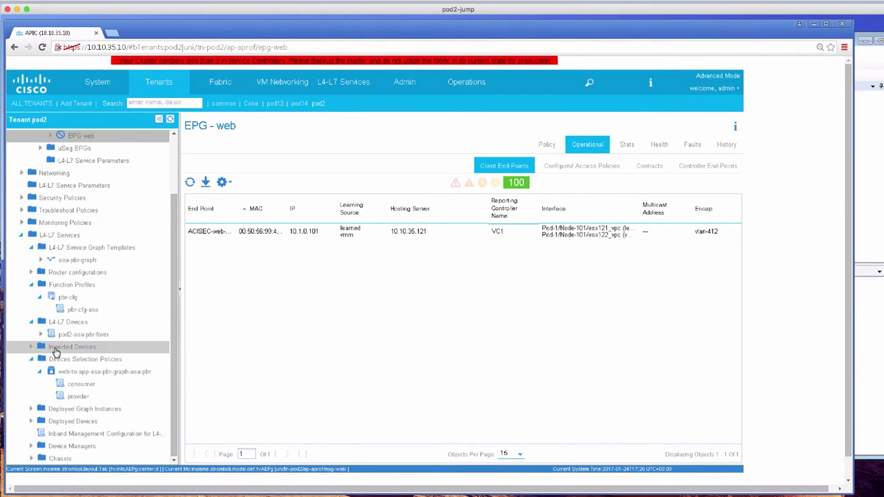
{"action": "scroll", "coordinate": [57, 353], "scroll_direction": "down", "scroll_amount": 1}
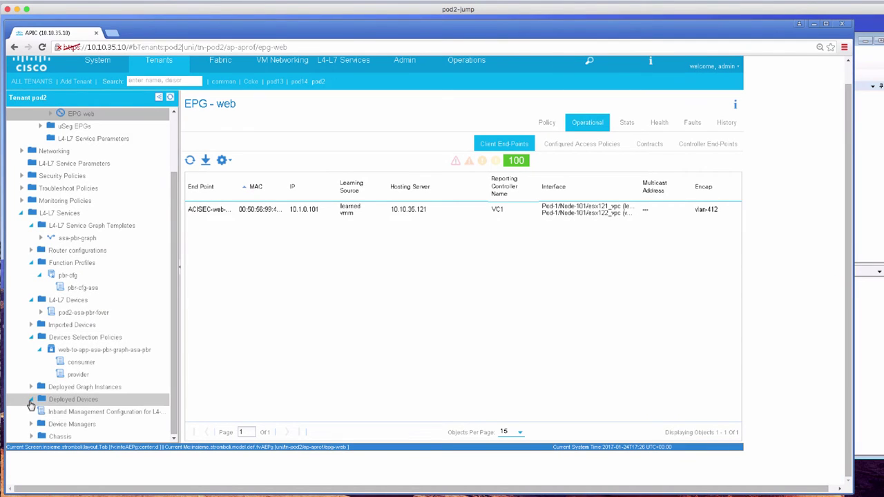
- View deployed virtual device pod2-asa-pbr-fover-pod2net, then return to the ASA console
{"action": "left_click", "coordinate": [30, 401]}
{"action": "left_click", "coordinate": [63, 412]}
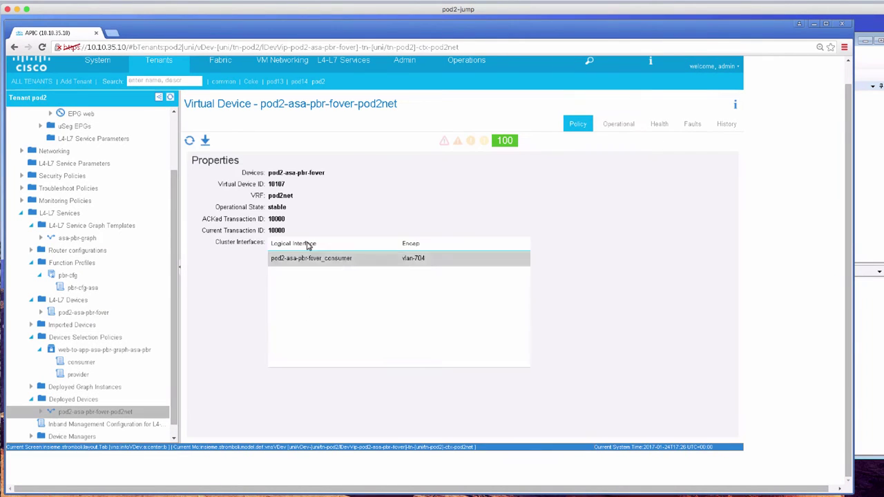
{"action": "left_click", "coordinate": [875, 329]}
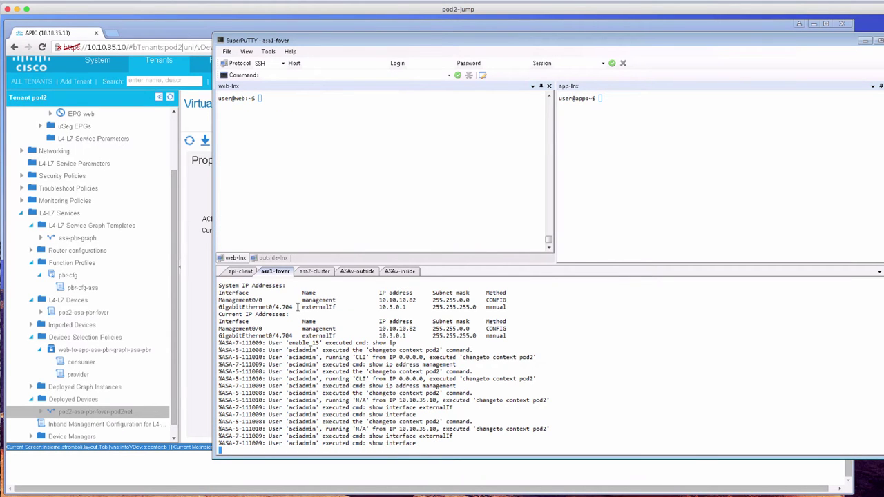
- Highlight subinterface 0/4.704, then ping 10.1.0.102 from web-lnx and stop it
{"action": "left_click_drag", "start_coordinate": [298, 307], "coordinate": [269, 306]}
{"action": "left_click", "coordinate": [365, 371]}
{"action": "left_click", "coordinate": [322, 171]}
{"action": "left_click", "coordinate": [485, 149]}
{"action": "type", "text": "ping 10.1.0.102"}
{"action": "key", "text": "Return"}
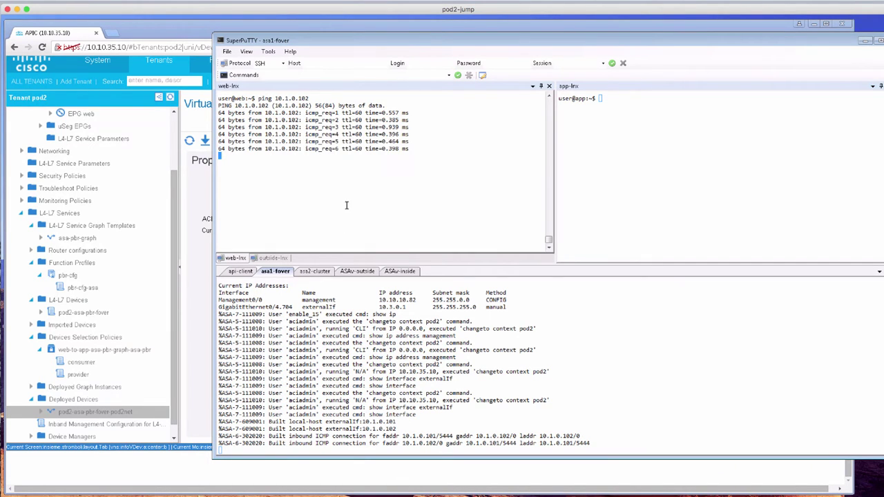
{"action": "key", "text": "ctrl+c"}
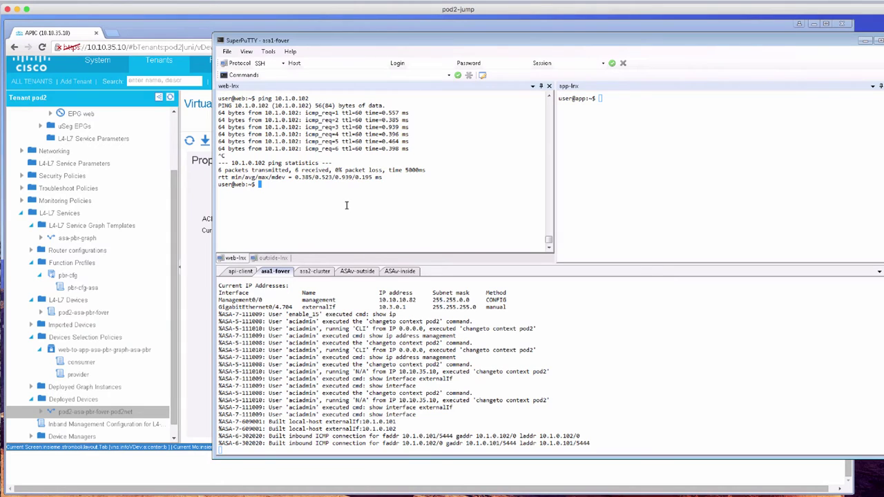
- Run 'wget 10.1.0.102' from web-lnx and mark the ASA's TCP Built/Teardown log lines
{"action": "type", "text": "ping 10.1.0.102"}
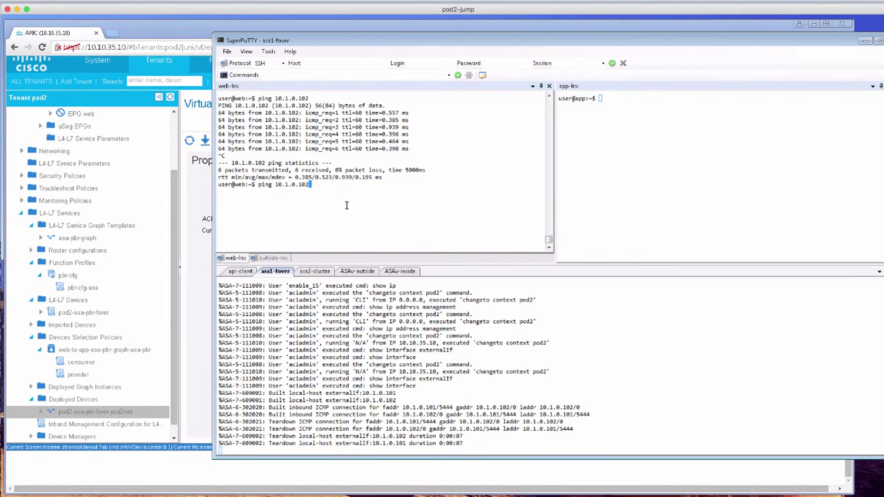
{"action": "key", "text": "Home"}
{"action": "key", "text": "Delete"}
{"action": "key", "text": "Delete"}
{"action": "key", "text": "Delete"}
{"action": "key", "text": "Delete"}
{"action": "type", "text": "wget"}
{"action": "key", "text": "Return"}
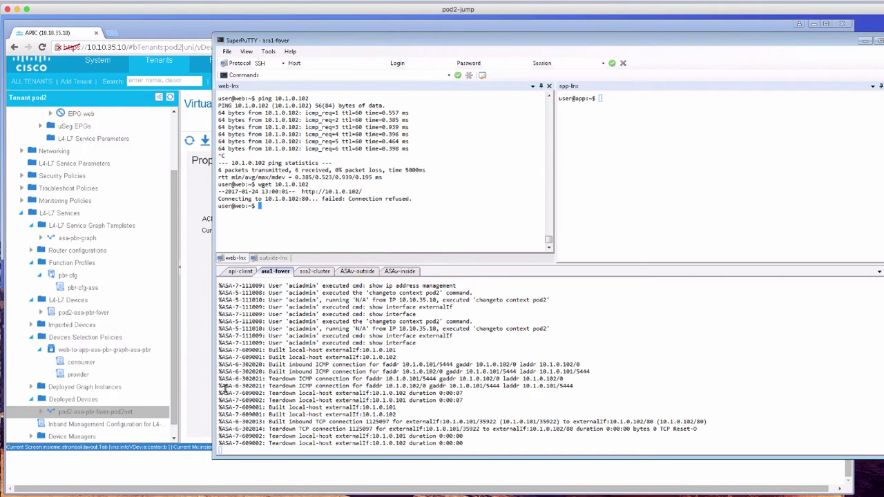
{"action": "left_click", "coordinate": [220, 422]}
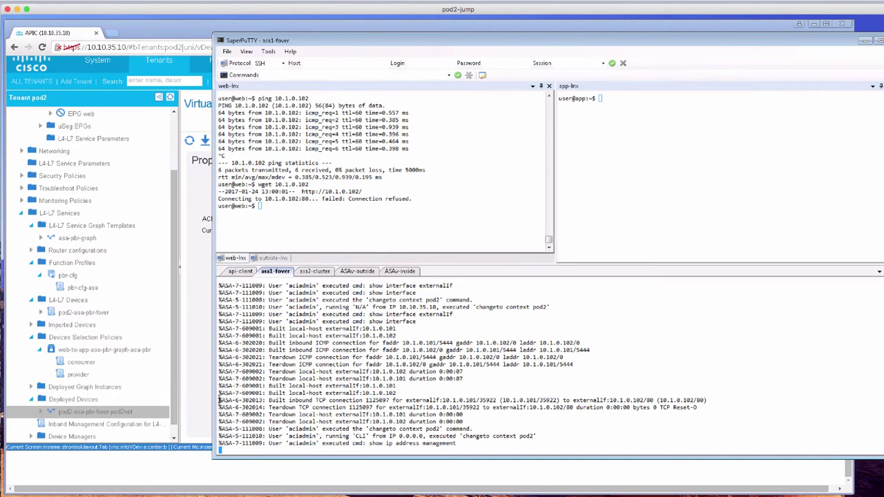
{"action": "left_click_drag", "start_coordinate": [219, 399], "coordinate": [220, 413]}
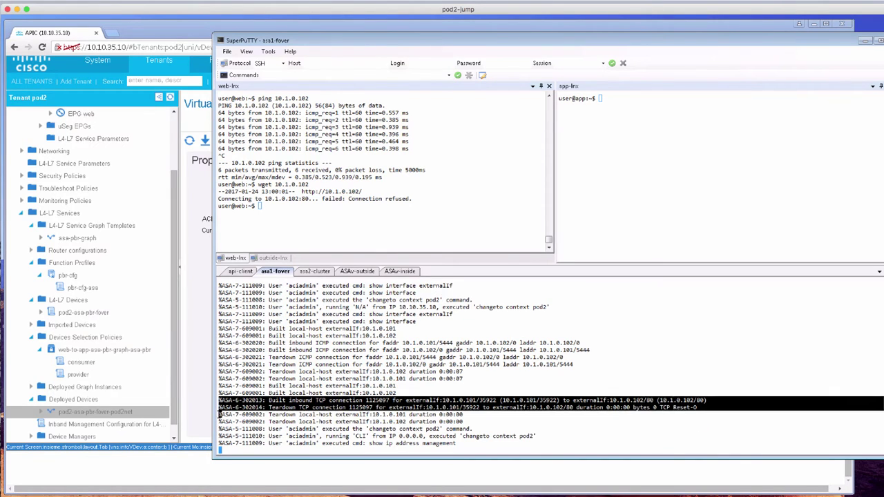
- SSH from web-lnx to 10.1.0.102, accept the host key, and mark the latest ASA log lines
{"action": "right_click", "coordinate": [310, 178]}
{"action": "key", "text": "ctrl+a"}
{"action": "type", "text": "ssh"}
{"action": "key", "text": "Return"}
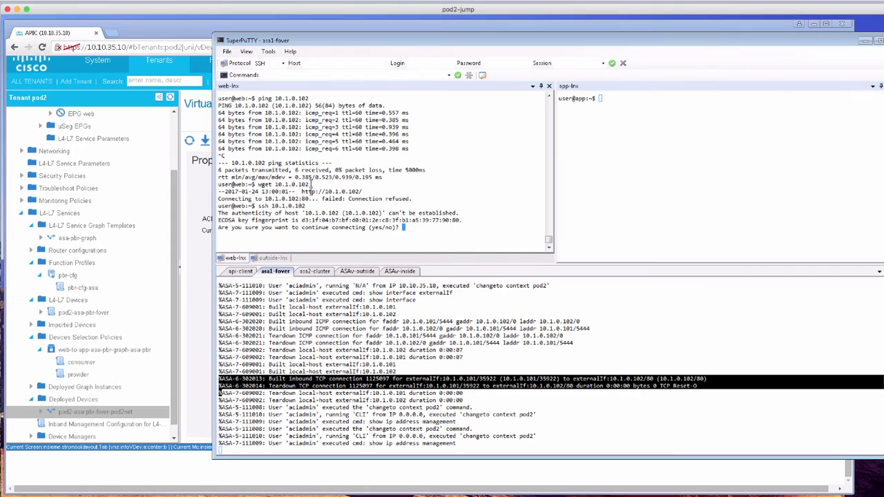
{"action": "left_click", "coordinate": [484, 443]}
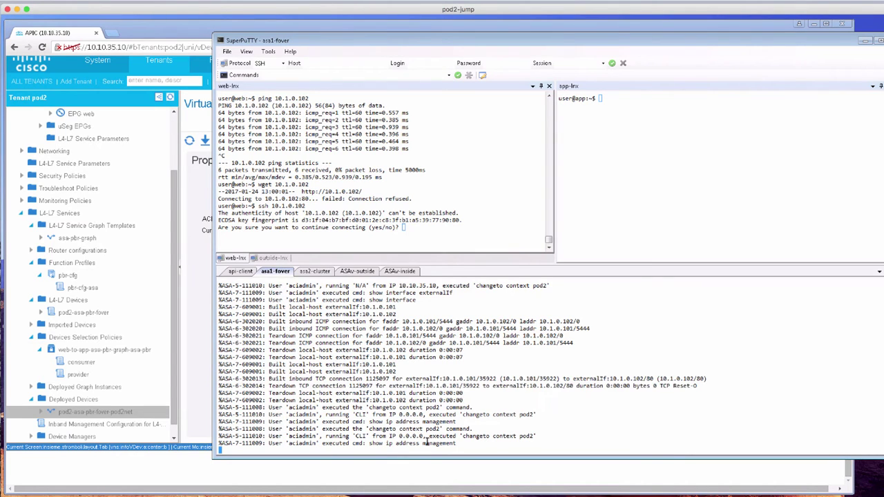
{"action": "left_click_drag", "start_coordinate": [484, 445], "coordinate": [224, 399]}
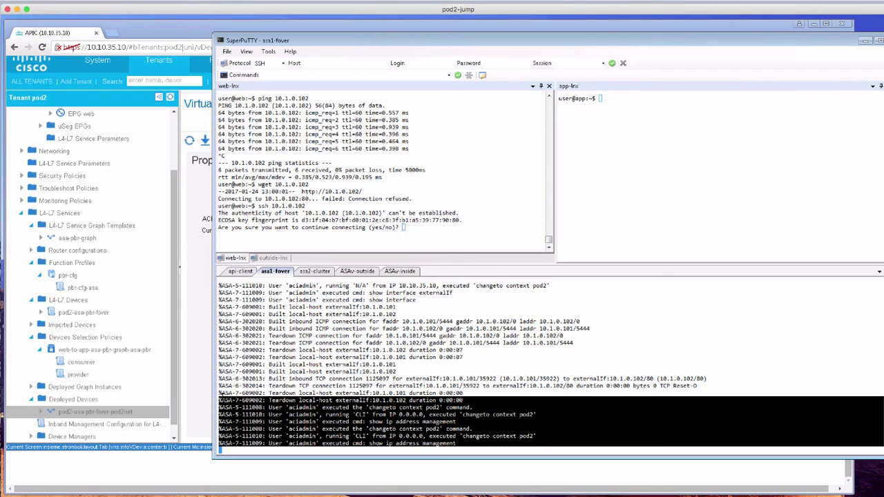
{"action": "left_click", "coordinate": [318, 198]}
{"action": "type", "text": "yes"}
{"action": "key", "text": "Return"}
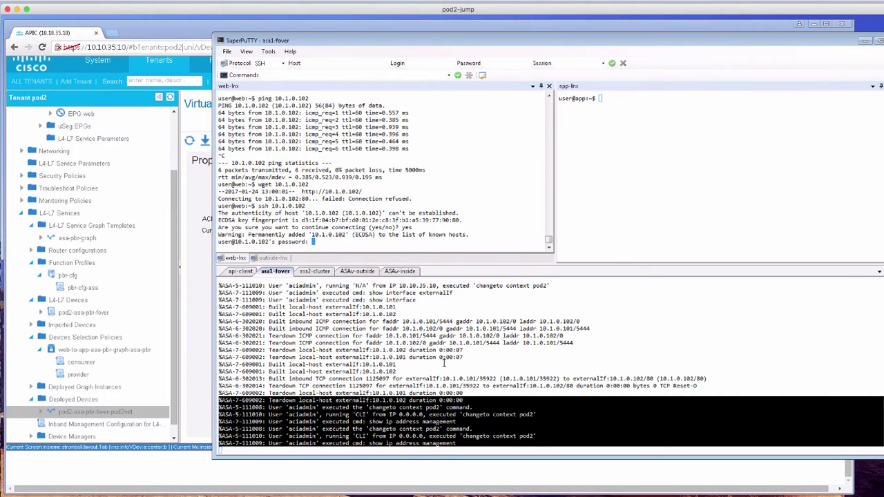
- Run 'sh conn' on the ASA, abandon the SSH password prompt, and return to APIC
{"action": "left_click", "coordinate": [443, 364]}
{"action": "type", "text": "sh conn"}
{"action": "key", "text": "Return"}
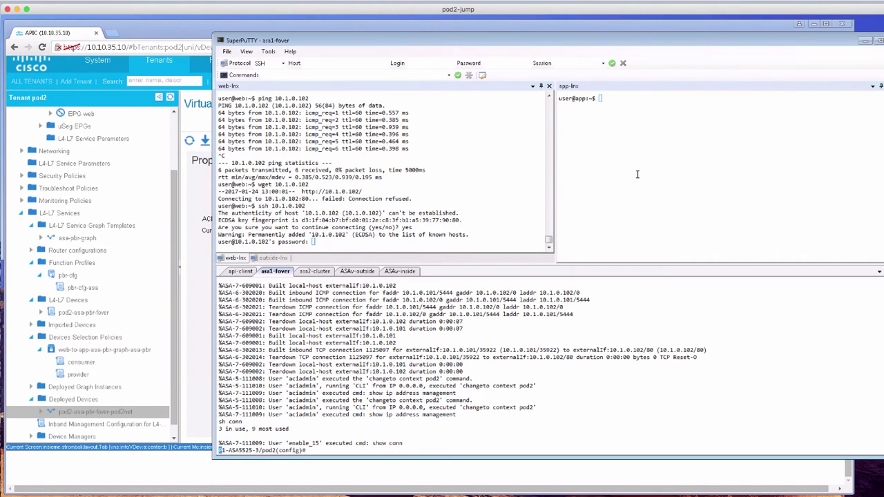
{"action": "left_click", "coordinate": [517, 165]}
{"action": "key", "text": "ctrl+c"}
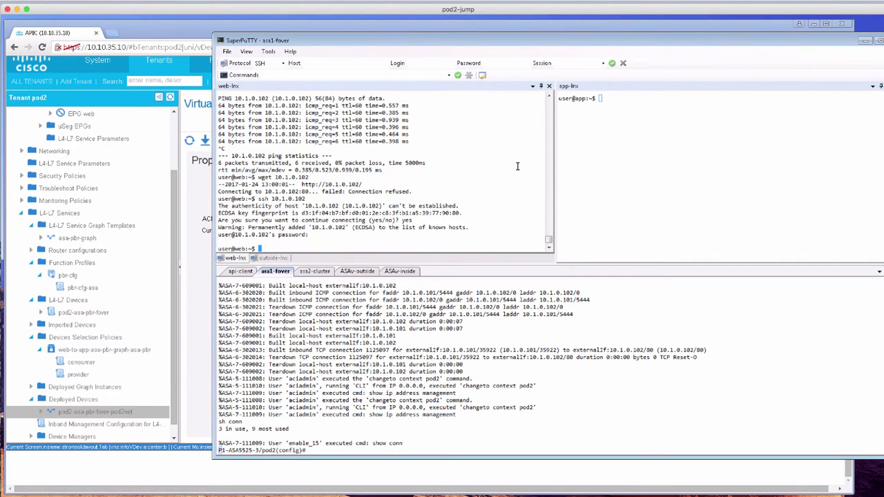
{"action": "key", "text": "Return"}
{"action": "key", "text": "Return"}
{"action": "left_click", "coordinate": [494, 347]}
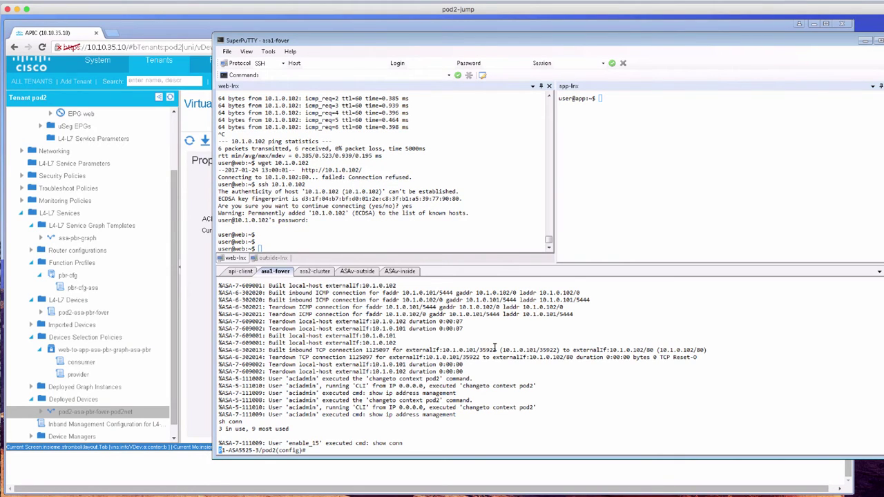
{"action": "left_click", "coordinate": [204, 276]}
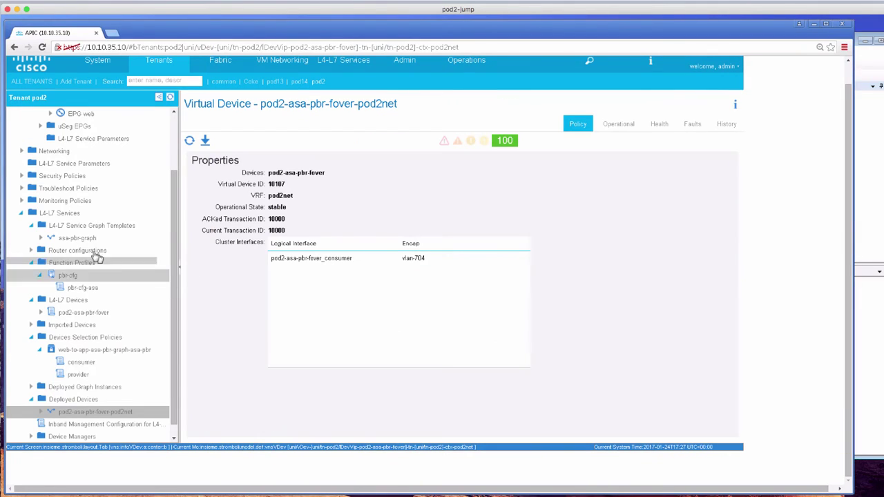
- Remove asa-pbr-graph from the web-to-app contract Subject and submit despite the usage warning
{"action": "left_click", "coordinate": [40, 238]}
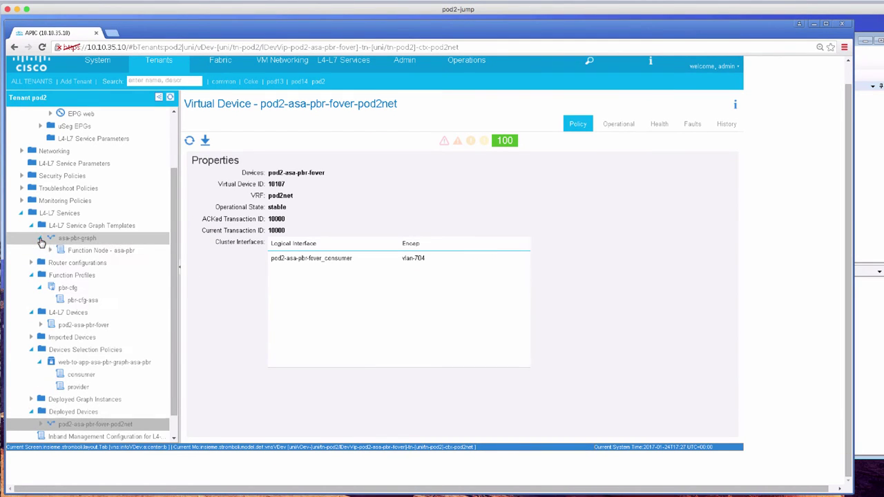
{"action": "left_click", "coordinate": [49, 250]}
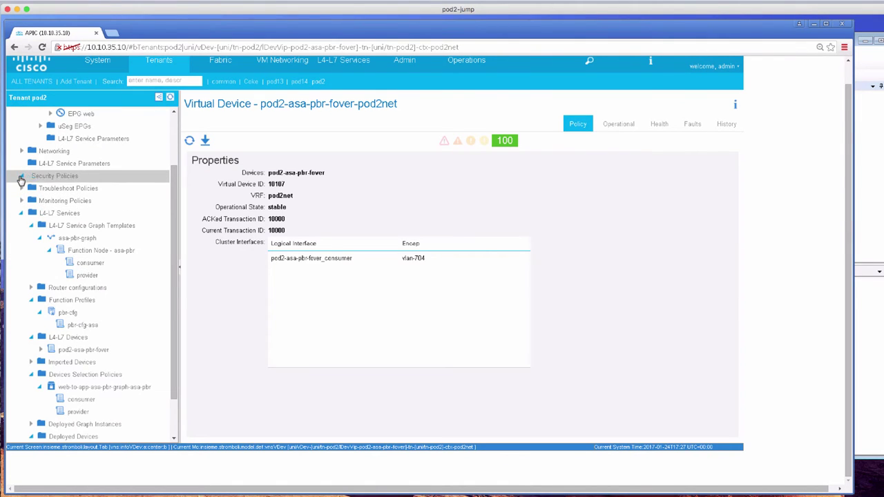
{"action": "left_click", "coordinate": [21, 177]}
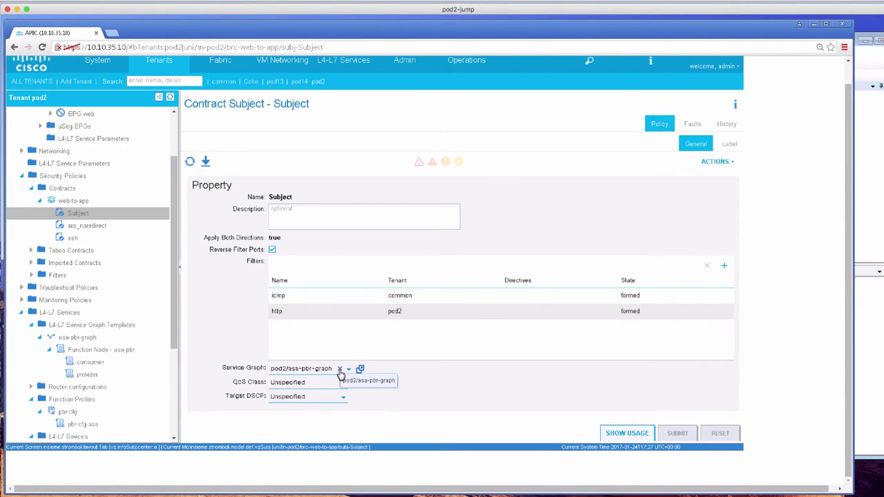
{"action": "left_click", "coordinate": [339, 369]}
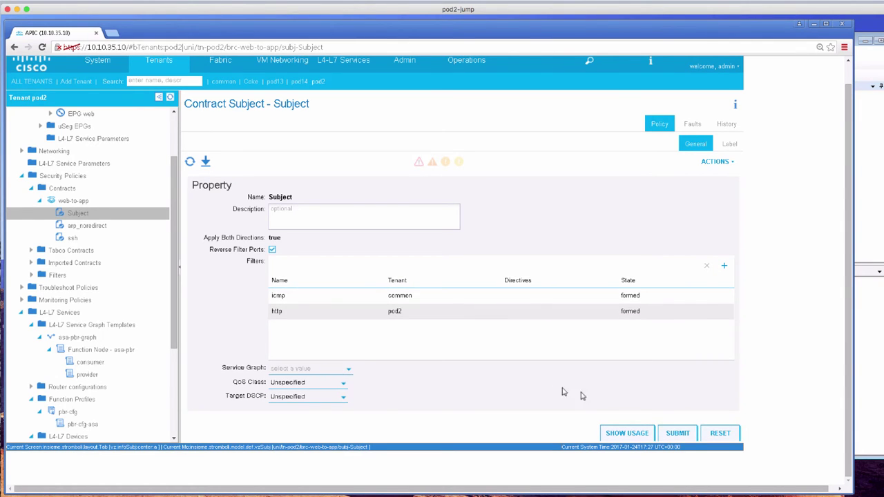
{"action": "left_click", "coordinate": [676, 432]}
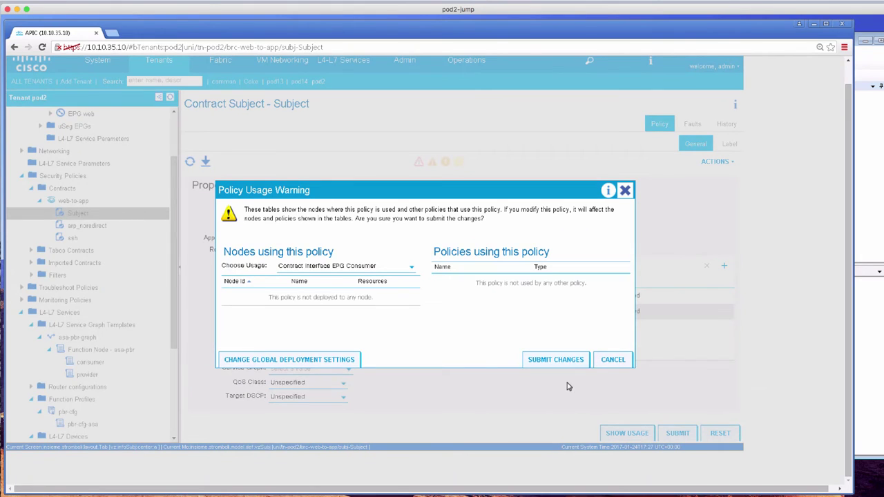
{"action": "left_click", "coordinate": [565, 360]}
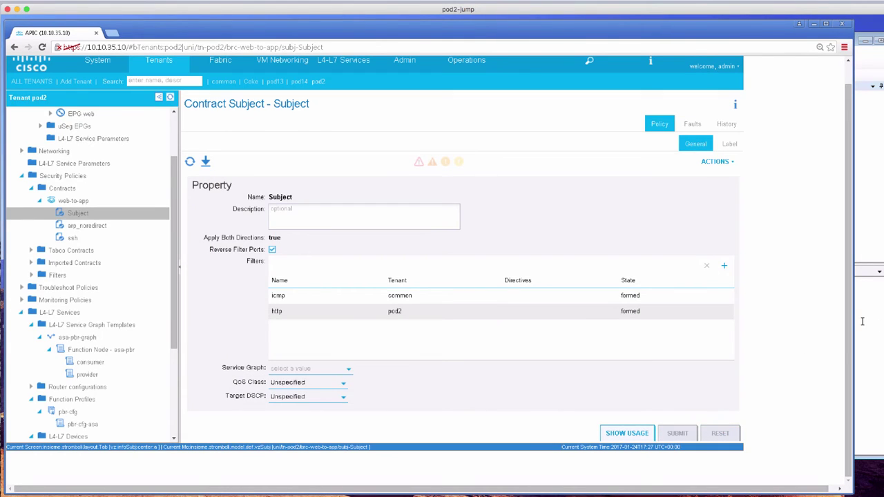
- Run 'sh ip' and 'show access-list' on the ASA
{"action": "left_click", "coordinate": [861, 321]}
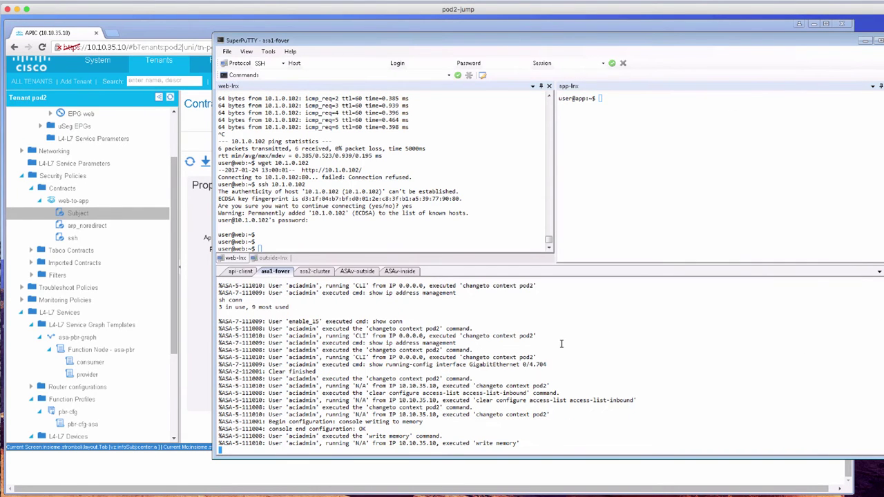
{"action": "key", "text": "Return"}
{"action": "key", "text": "Return"}
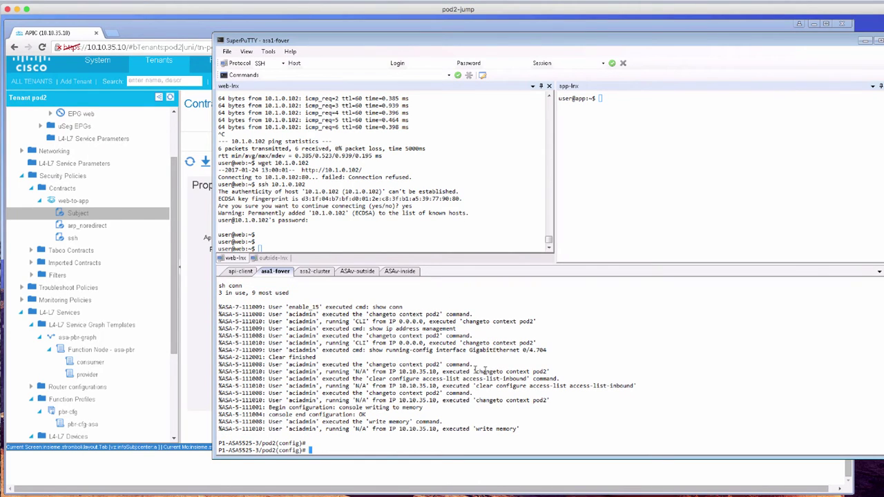
{"action": "type", "text": "sh ip"}
{"action": "key", "text": "Return"}
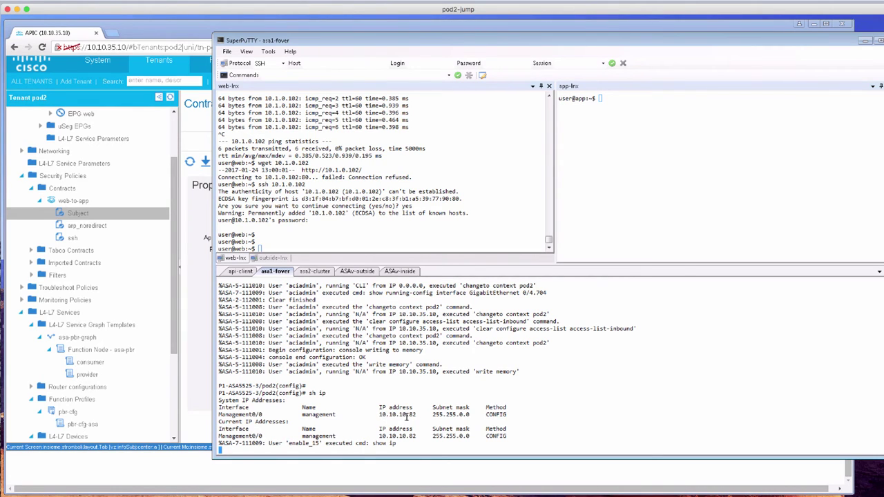
{"action": "type", "text": "sh acce"}
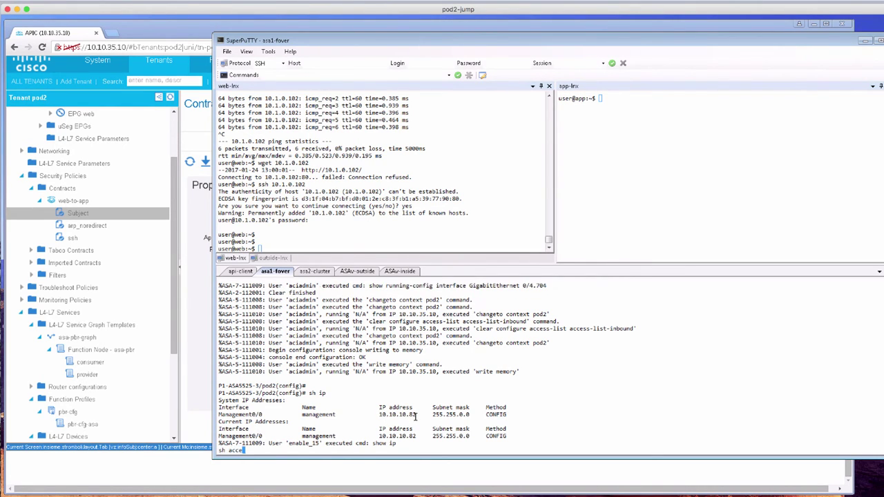
{"action": "key", "text": "Tab"}
{"action": "key", "text": "Return"}
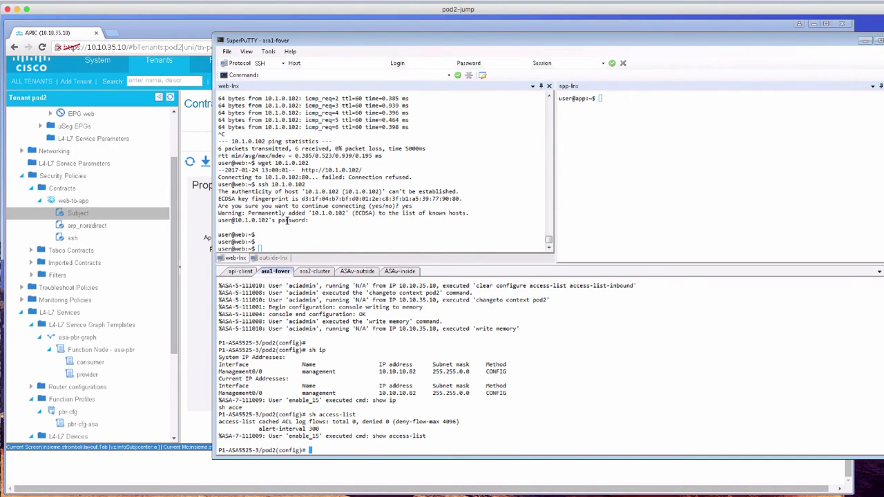
- Rerun the wget and then the ping to 10.1.0.102 from web-lnx
{"action": "key", "text": "Up"}
{"action": "key", "text": "Up"}
{"action": "key", "text": "Return"}
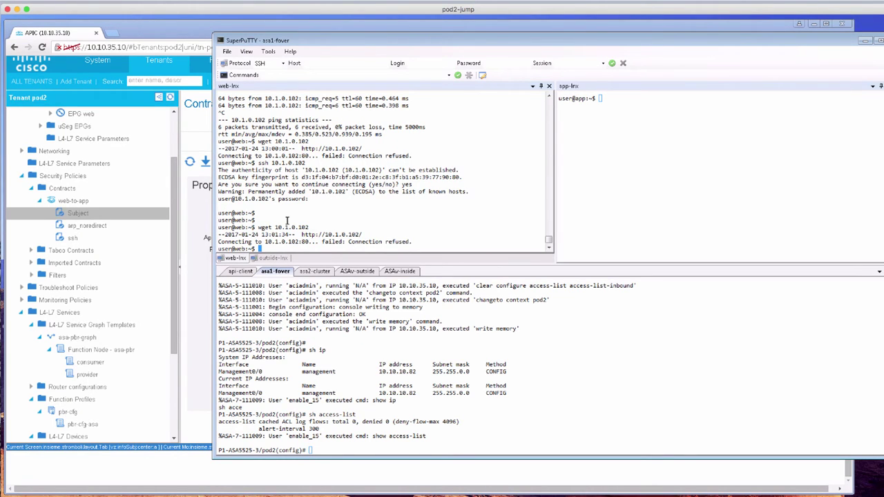
{"action": "key", "text": "Up"}
{"action": "key", "text": "Up"}
{"action": "key", "text": "Down"}
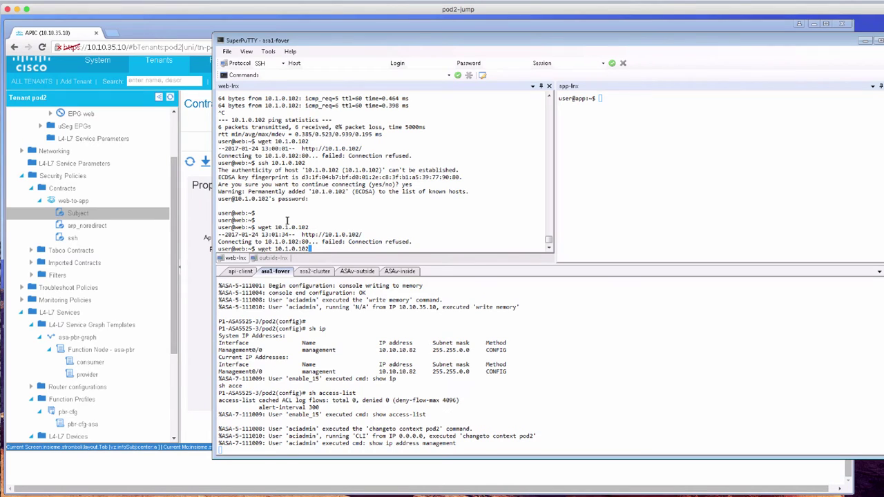
{"action": "key", "text": "Up"}
{"action": "key", "text": "Up"}
{"action": "key", "text": "Up"}
{"action": "key", "text": "Return"}
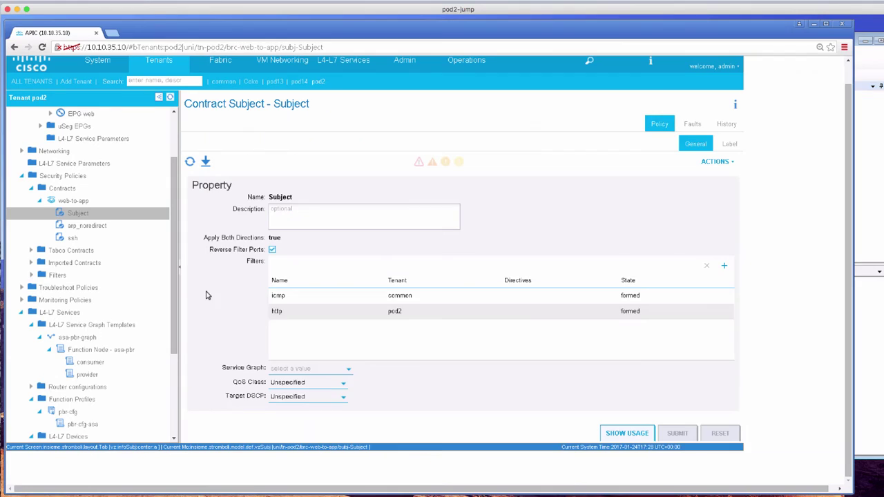
- Reattach pod2/asa-pbr-graph to the web-to-app Subject and submit the changes
{"action": "left_click", "coordinate": [209, 294]}
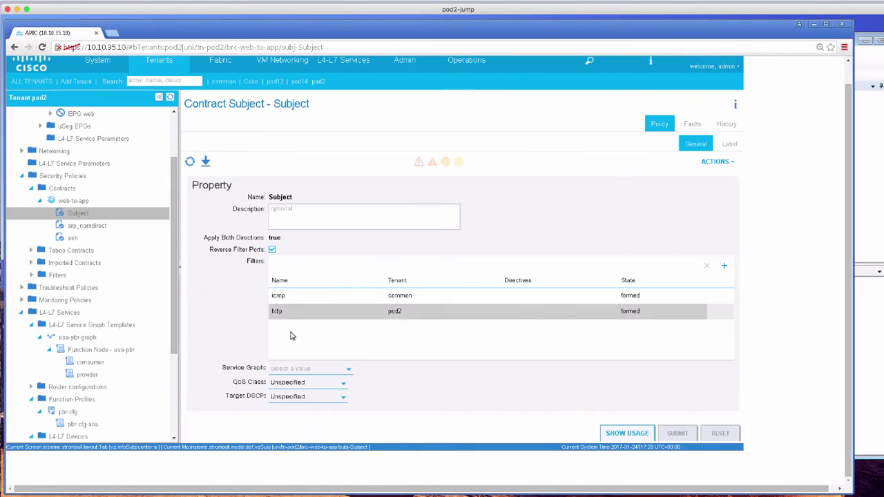
{"action": "left_click", "coordinate": [347, 370]}
{"action": "left_click", "coordinate": [340, 383]}
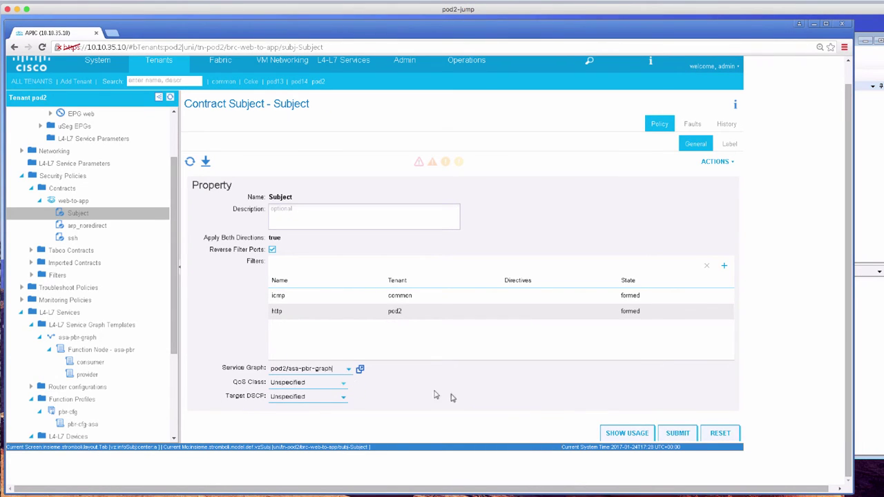
{"action": "left_click", "coordinate": [686, 438]}
{"action": "left_click", "coordinate": [567, 360]}
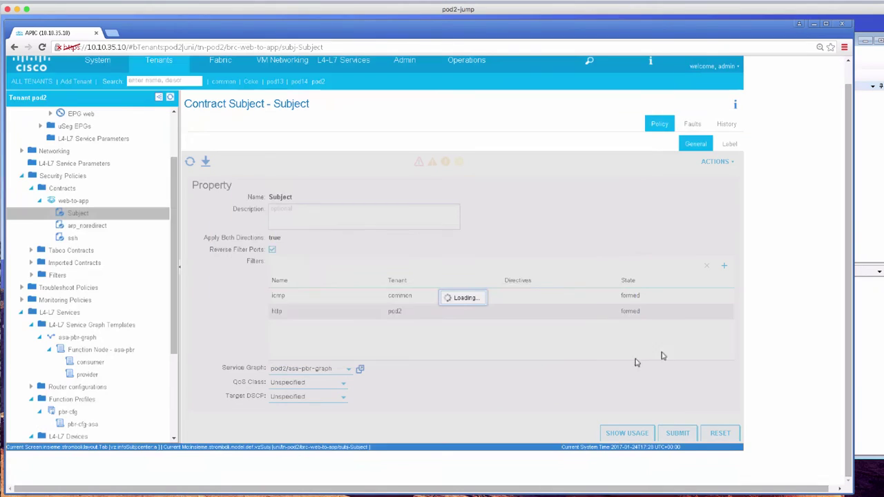
- Run 'sh ip' and 'sh arp' on the ASA, marking externalIf 10.3.0.1 and inbound ICMP log lines
{"action": "left_click", "coordinate": [867, 223]}
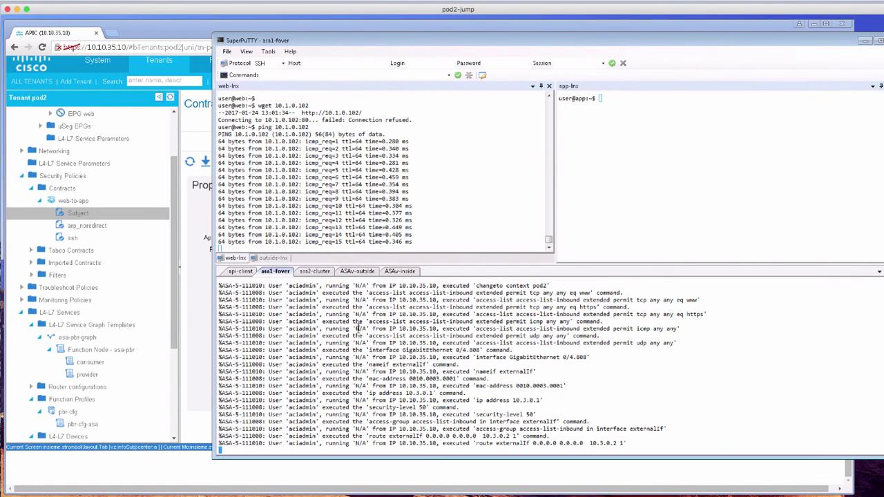
{"action": "key", "text": "Return"}
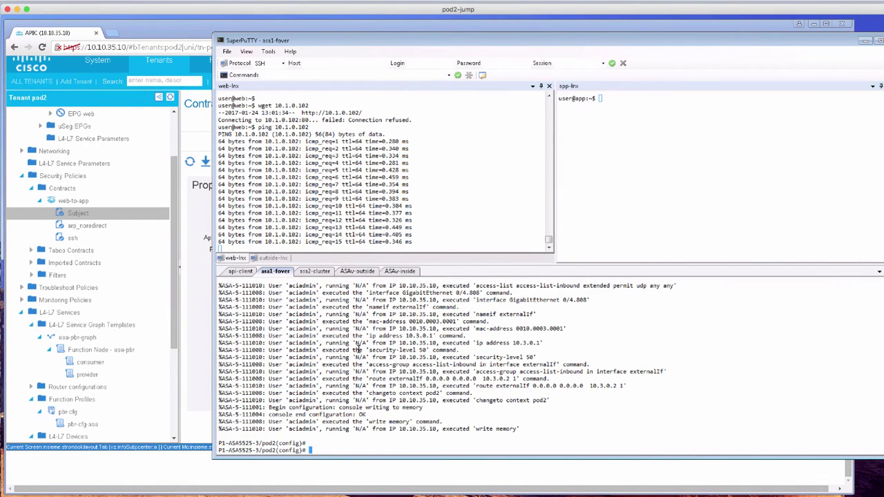
{"action": "type", "text": "sh ip"}
{"action": "key", "text": "Return"}
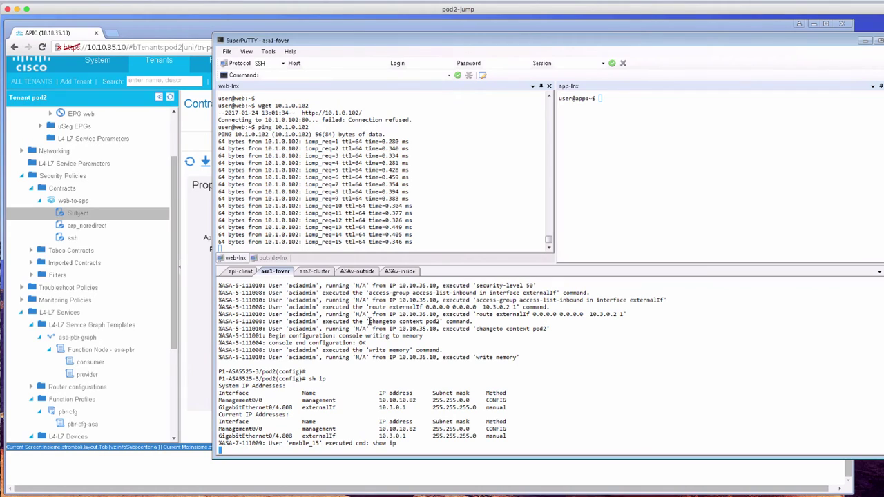
{"action": "left_click_drag", "start_coordinate": [417, 436], "coordinate": [357, 436]}
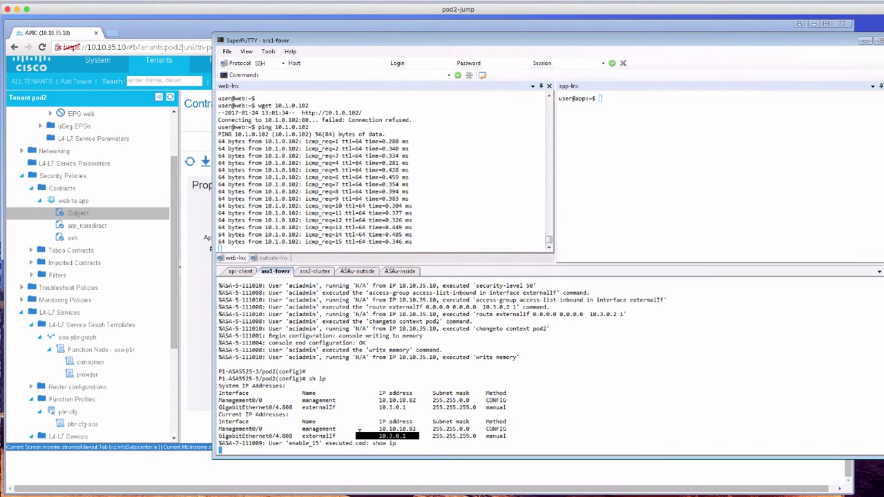
{"action": "type", "text": "sh arp"}
{"action": "key", "text": "Return"}
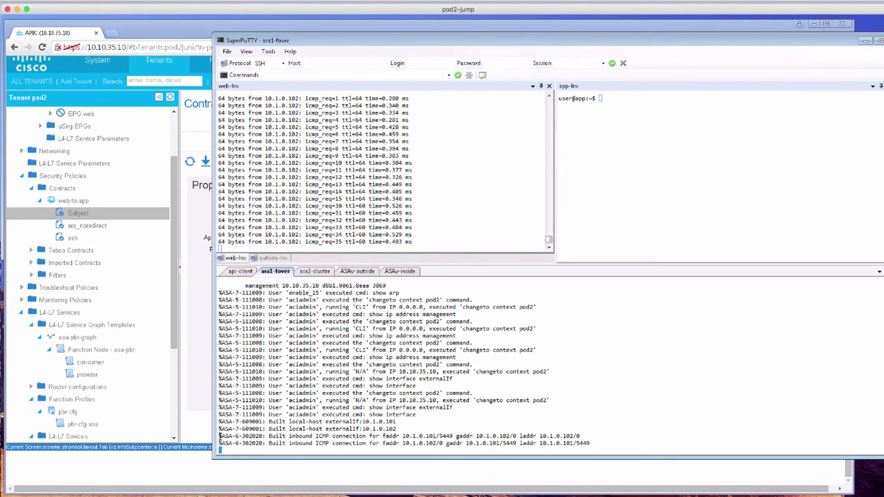
{"action": "left_click_drag", "start_coordinate": [219, 437], "coordinate": [593, 445]}
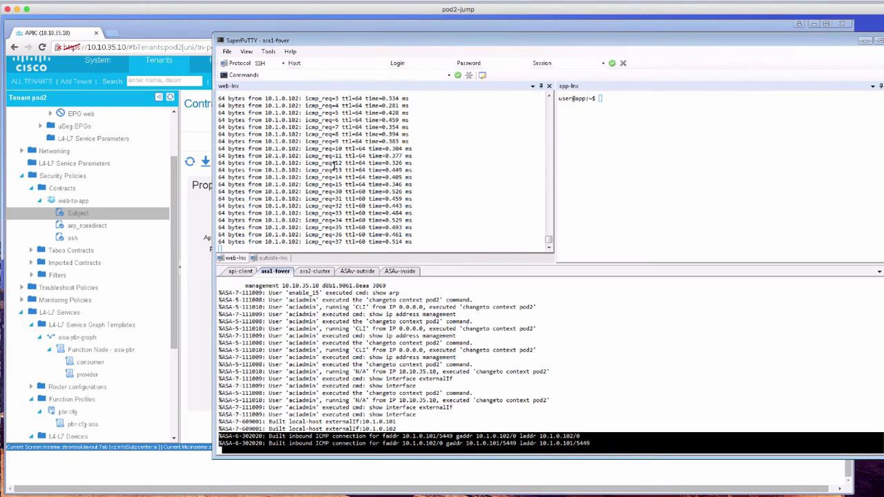
- Stop the ping and run 'wget 10.1.0.102' from web-lnx
{"action": "key", "text": "ctrl+c"}
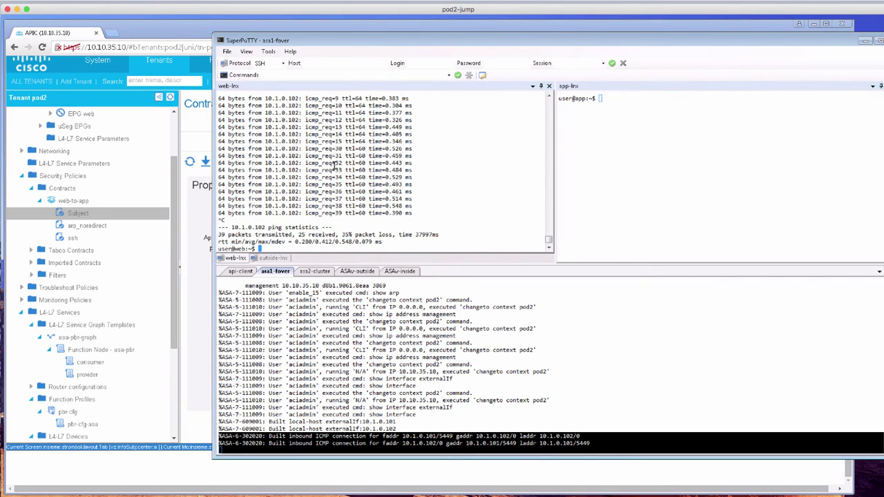
{"action": "type", "text": "wget 10.1.0.102"}
{"action": "key", "text": "Return"}
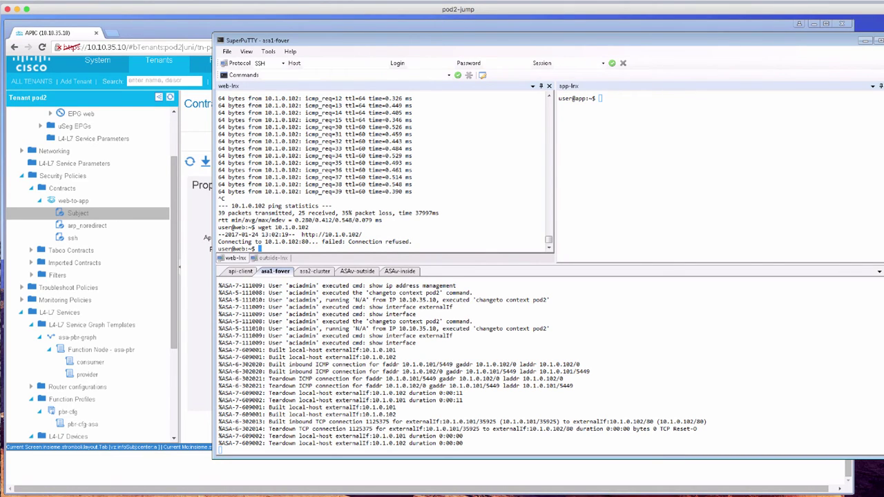
- In iTerm, list the github folder's scripts and mark rebuild-my-pod.bash
{"action": "key", "text": "super+Tab"}
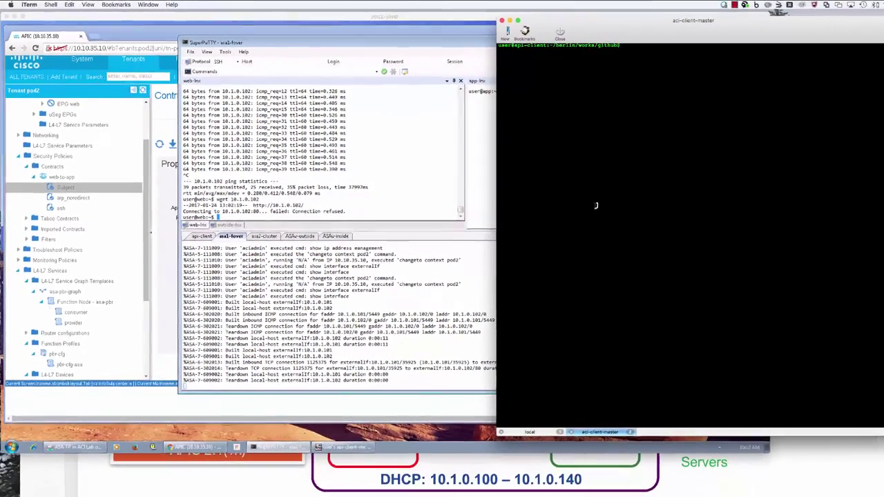
{"action": "key", "text": "Return"}
{"action": "key", "text": "Return"}
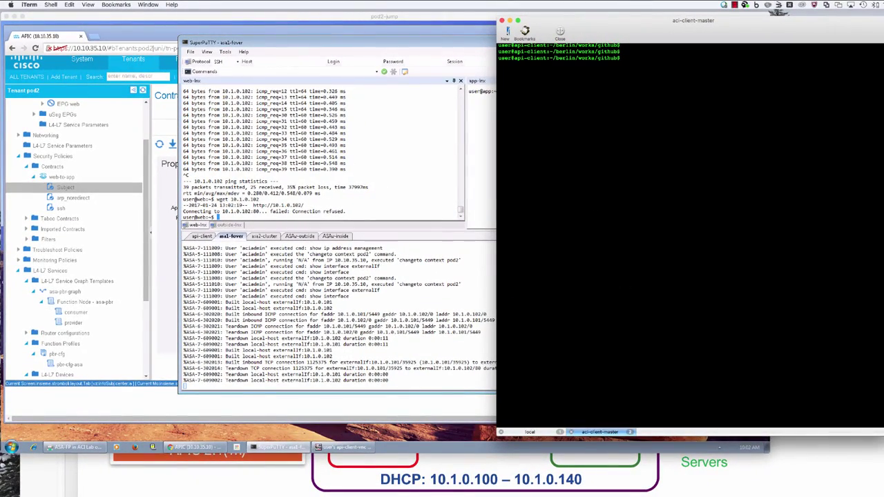
{"action": "type", "text": "ls"}
{"action": "key", "text": "Return"}
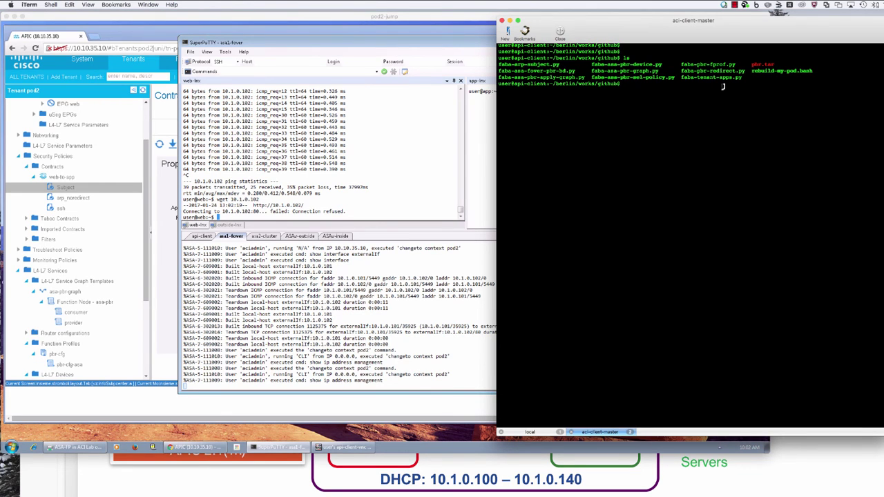
{"action": "left_click_drag", "start_coordinate": [752, 70], "coordinate": [822, 71]}
{"action": "left_click", "coordinate": [762, 137]}
- Launch ./rebuild-my-pod.bash with Tab completion
{"action": "key", "text": "Return"}
{"action": "key", "text": "Return"}
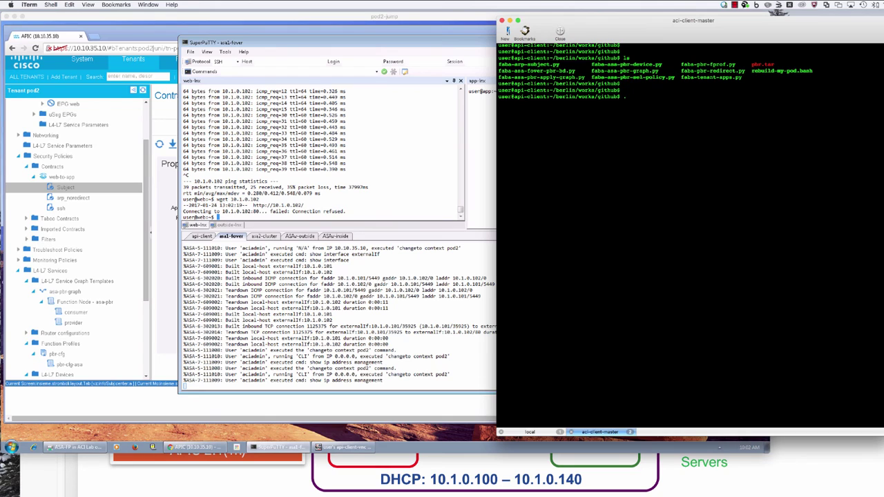
{"action": "key", "text": "Tab"}
{"action": "key", "text": "Return"}
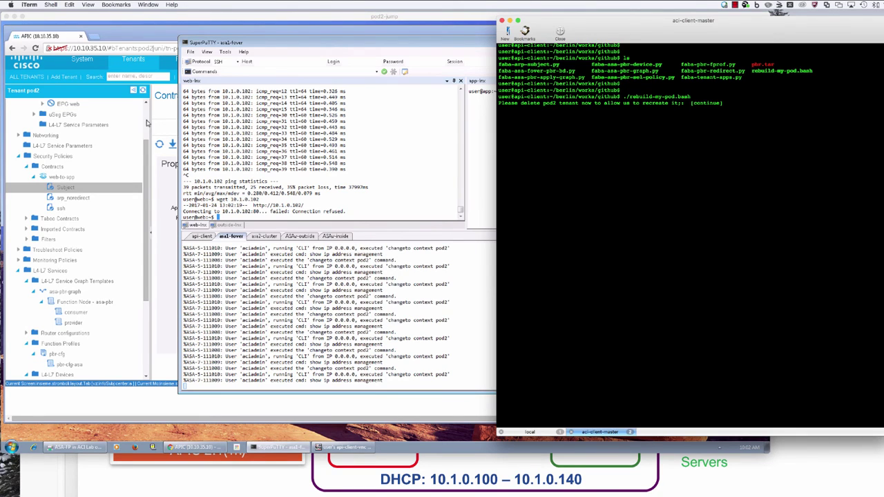
- Delete Tenant pod2 in APIC and confirm the deletion
{"action": "left_click", "coordinate": [146, 123]}
{"action": "scroll", "coordinate": [43, 116], "scroll_direction": "up", "scroll_amount": 3}
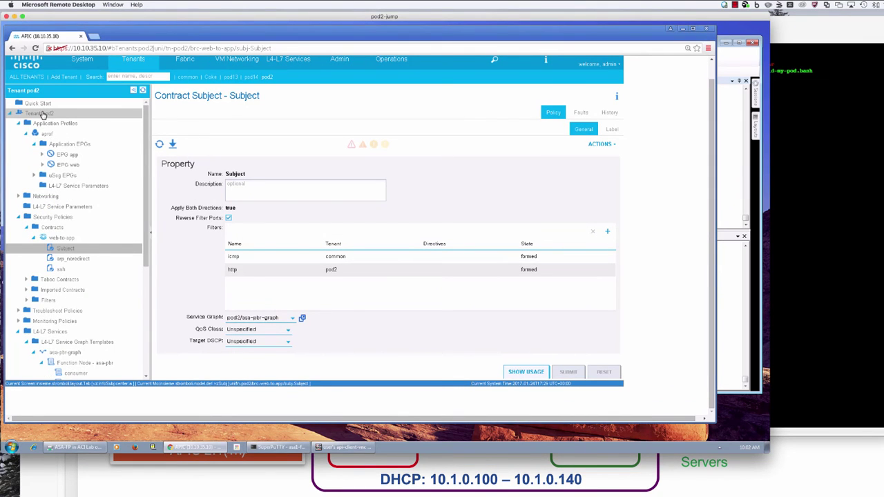
{"action": "left_click", "coordinate": [41, 114]}
{"action": "right_click", "coordinate": [41, 114]}
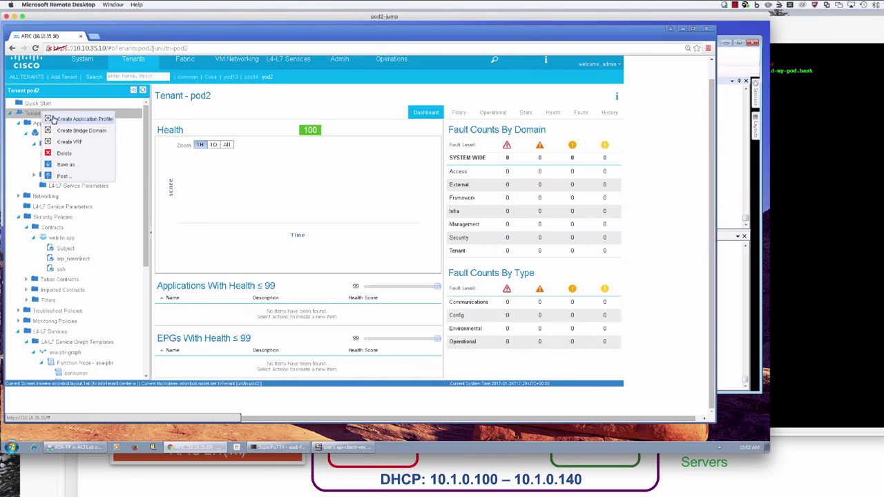
{"action": "left_click", "coordinate": [66, 156]}
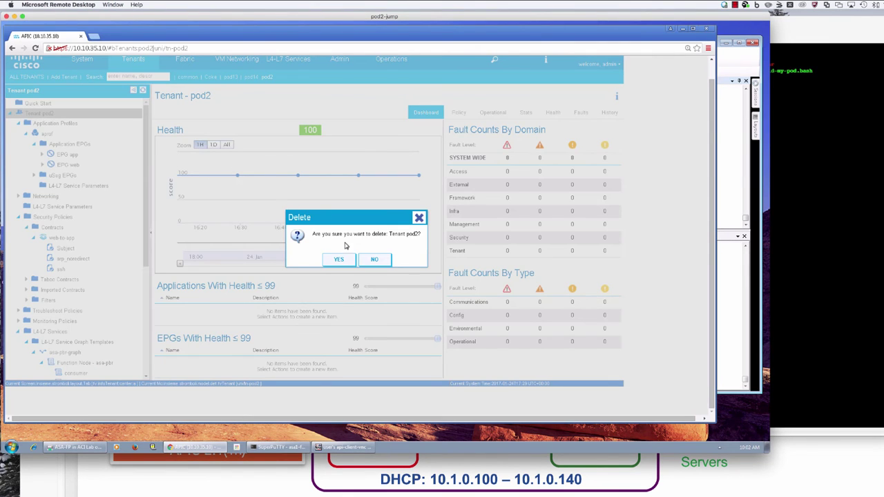
{"action": "left_click", "coordinate": [341, 260]}
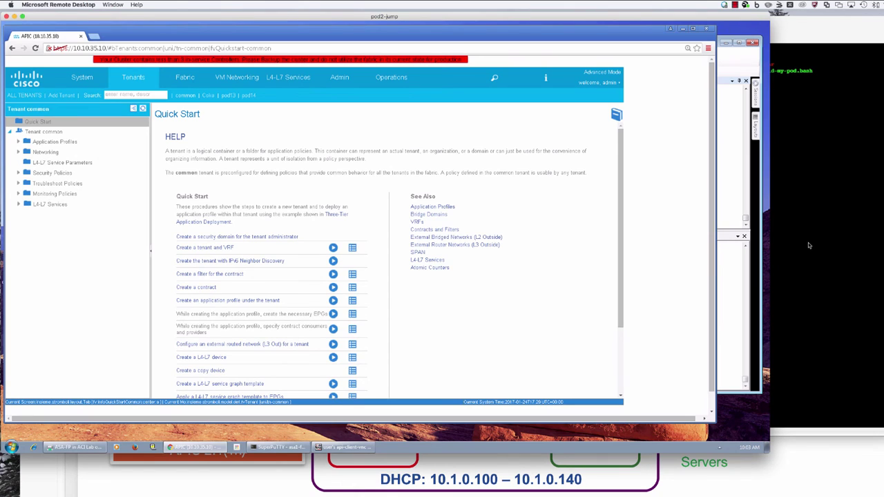
- Let the rebuild script recreate pod2's app profile, EPGs, VRFs and bridge domains
{"action": "left_click", "coordinate": [808, 244]}
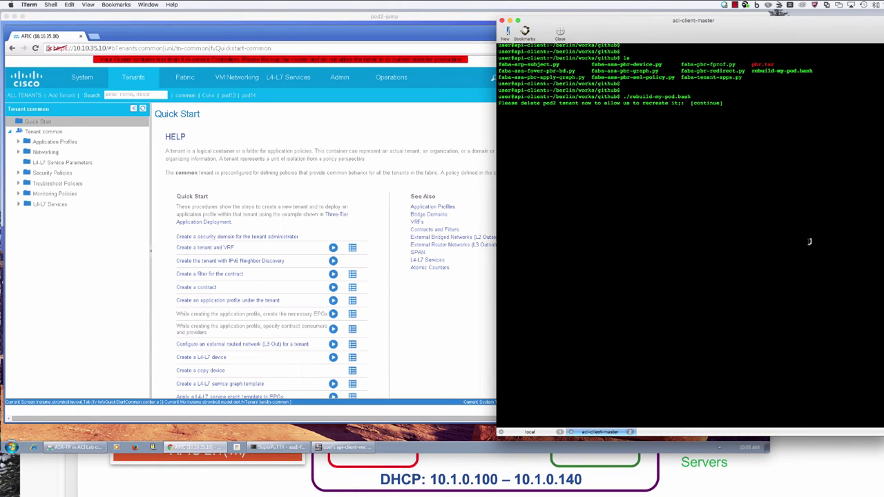
{"action": "key", "text": "Return"}
{"action": "key", "text": "Return"}
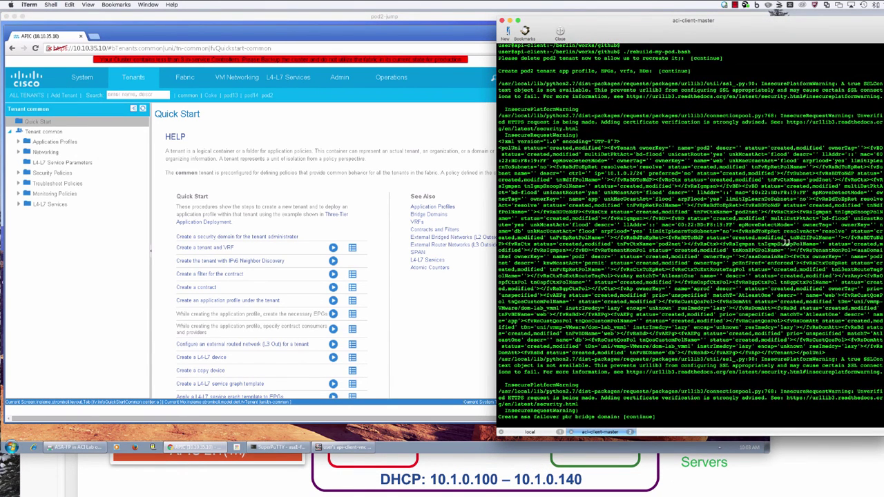
{"action": "left_click", "coordinate": [20, 144]}
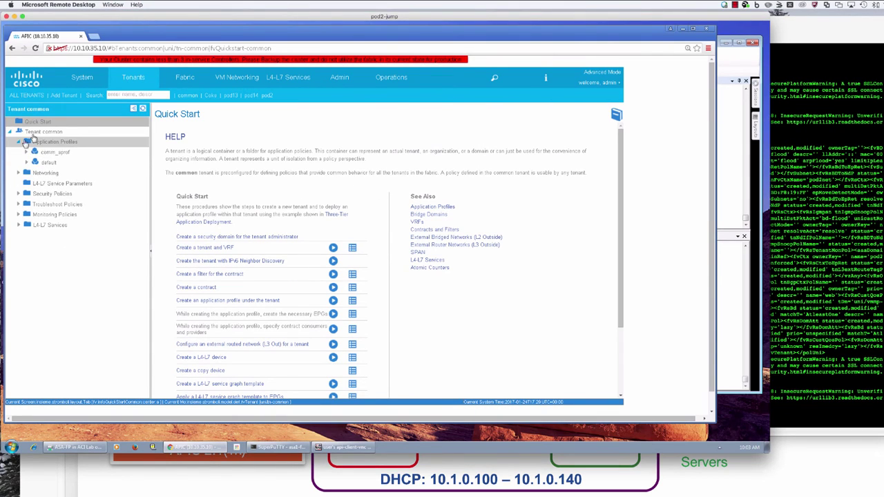
- Check the aprof profile under pod2, then let the script create pbr-bd, redirect policy and ASA device
{"action": "left_click", "coordinate": [267, 95]}
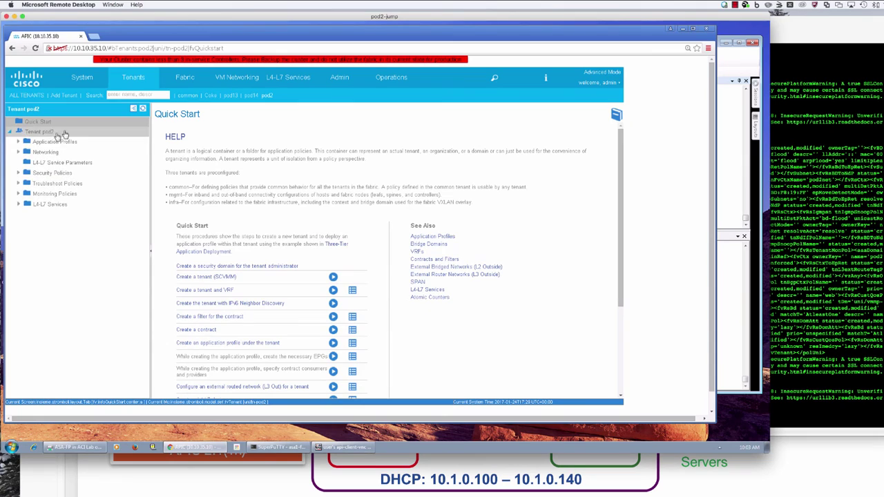
{"action": "left_click", "coordinate": [18, 142]}
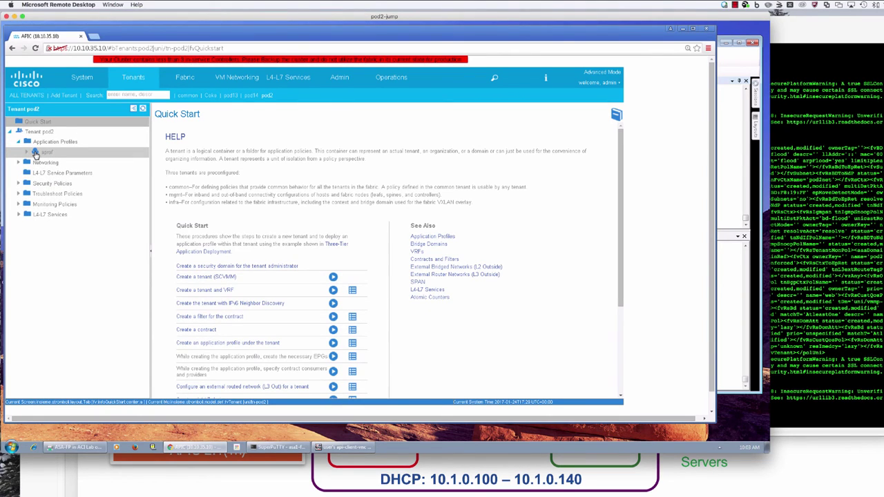
{"action": "left_click", "coordinate": [827, 278]}
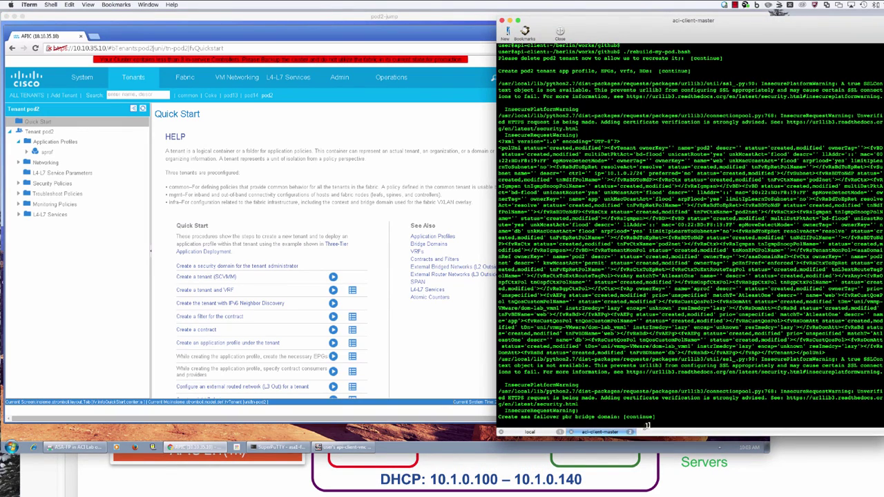
{"action": "key", "text": "Return"}
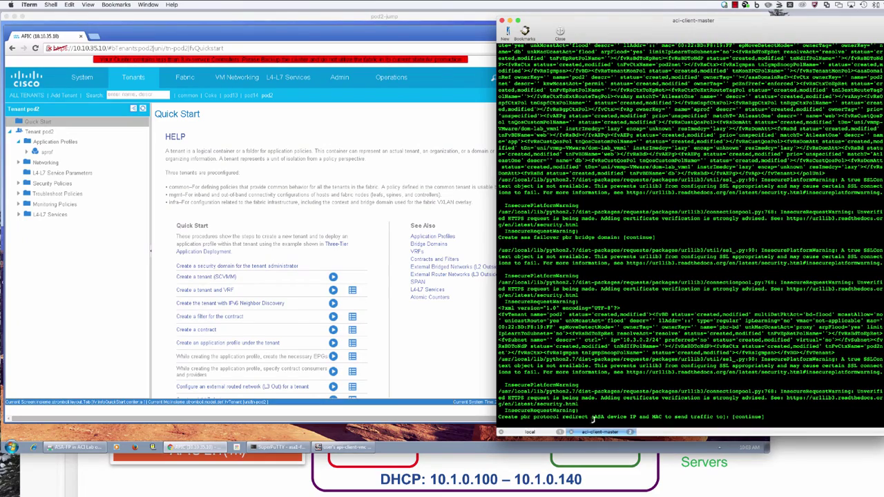
{"action": "key", "text": "Return"}
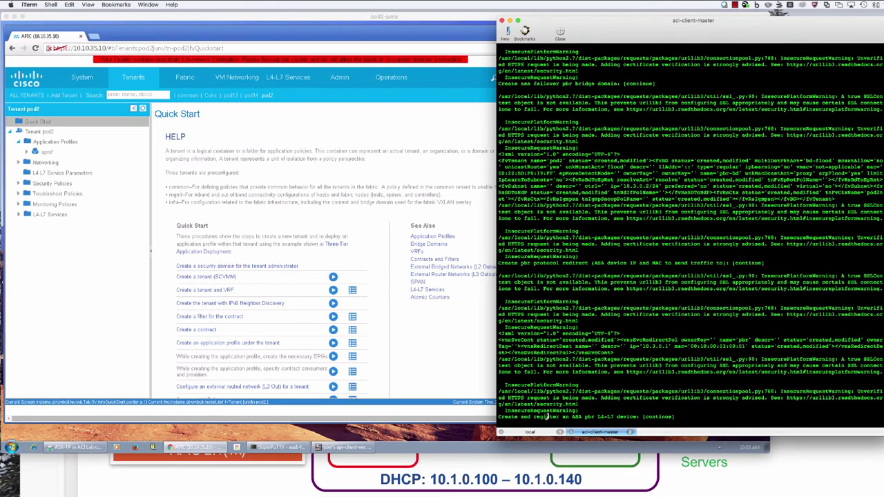
{"action": "key", "text": "Return"}
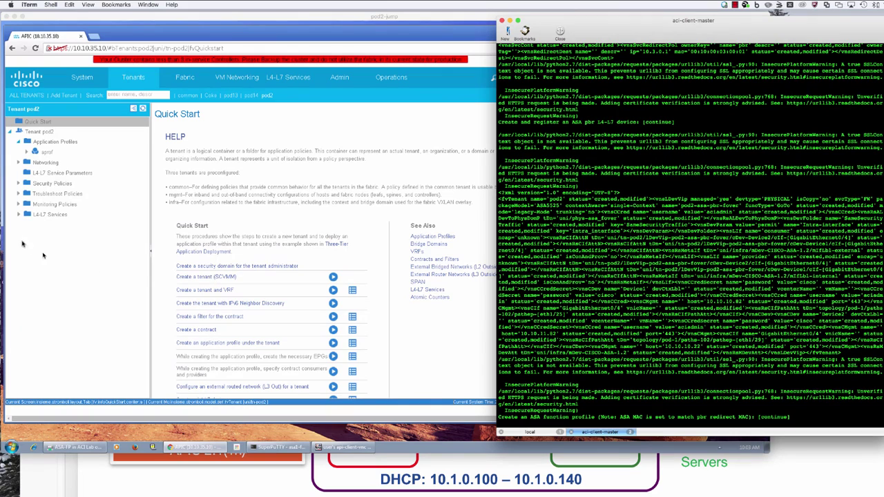
- Open the pod2-asa-pbr-fover device under L4-L7 Services > L4-L7 Devices
{"action": "left_click", "coordinate": [20, 214]}
{"action": "left_click", "coordinate": [18, 214]}
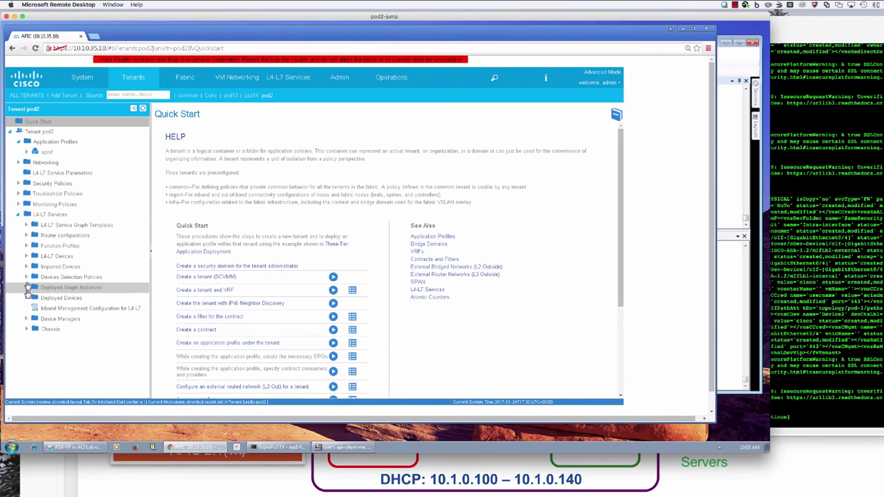
{"action": "left_click", "coordinate": [26, 259]}
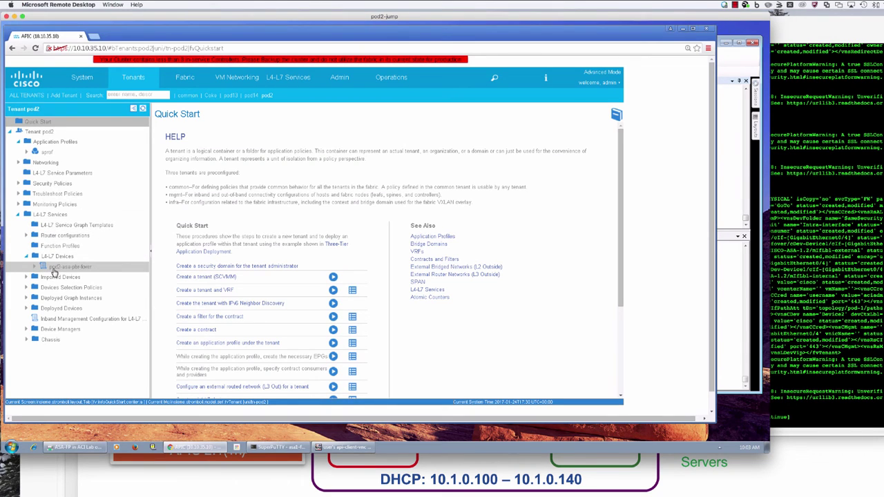
{"action": "left_click", "coordinate": [65, 266]}
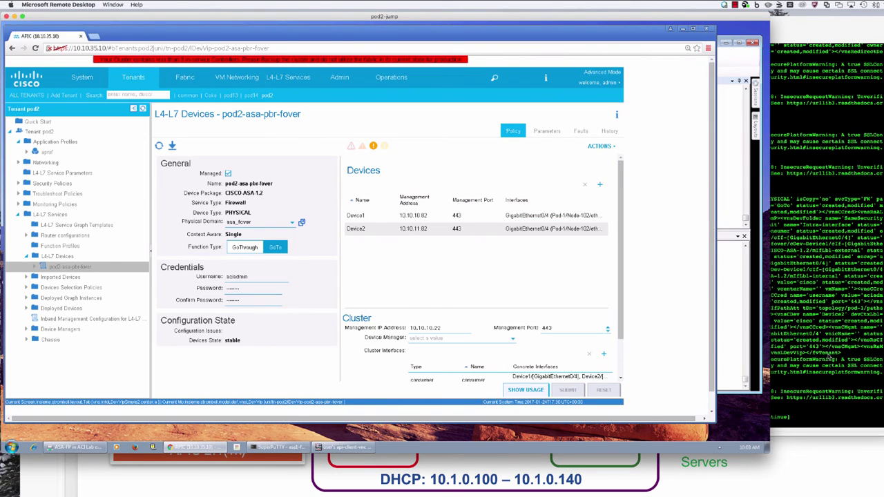
- Let the script add the pbr-cfg function profile and the PBR service graph
{"action": "left_click", "coordinate": [823, 359]}
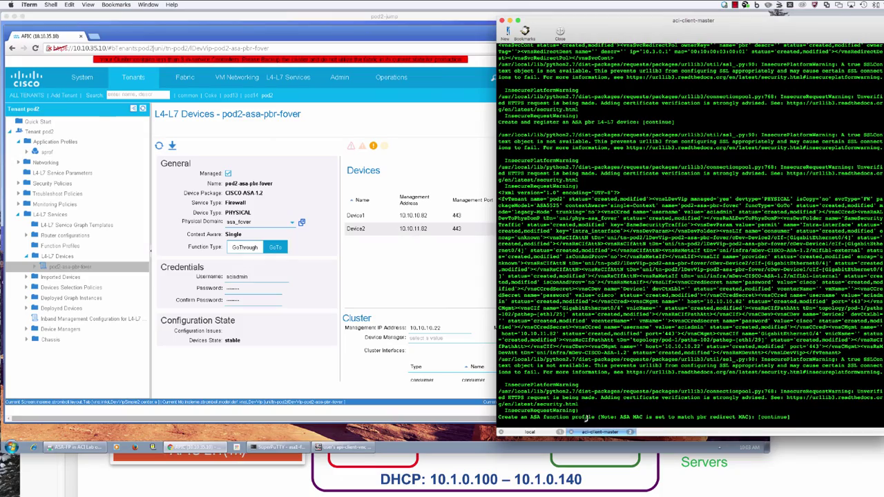
{"action": "key", "text": "Return"}
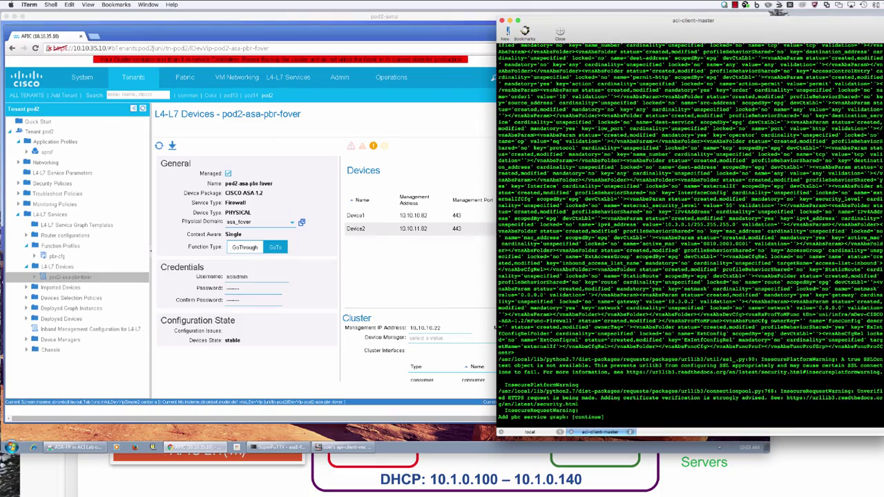
{"action": "key", "text": "Return"}
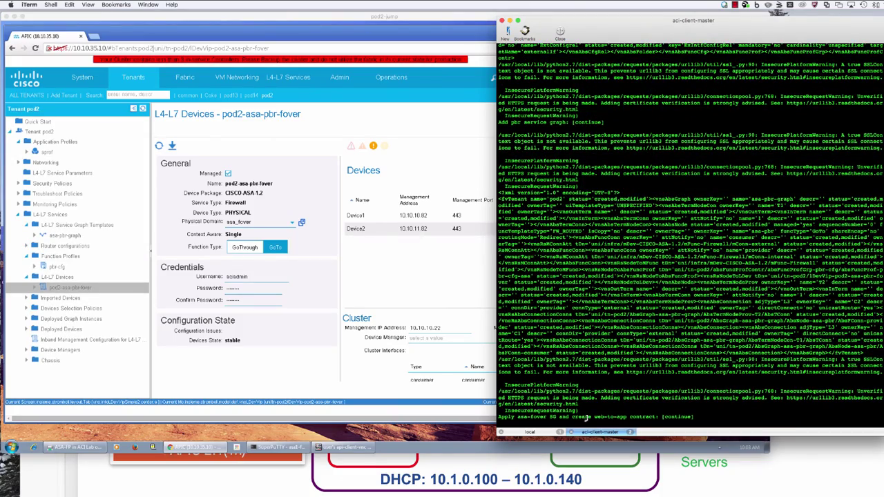
- Inspect the asa-pbr-graph template, then let the script add the arp subject to web-to-app
{"action": "left_click", "coordinate": [76, 238]}
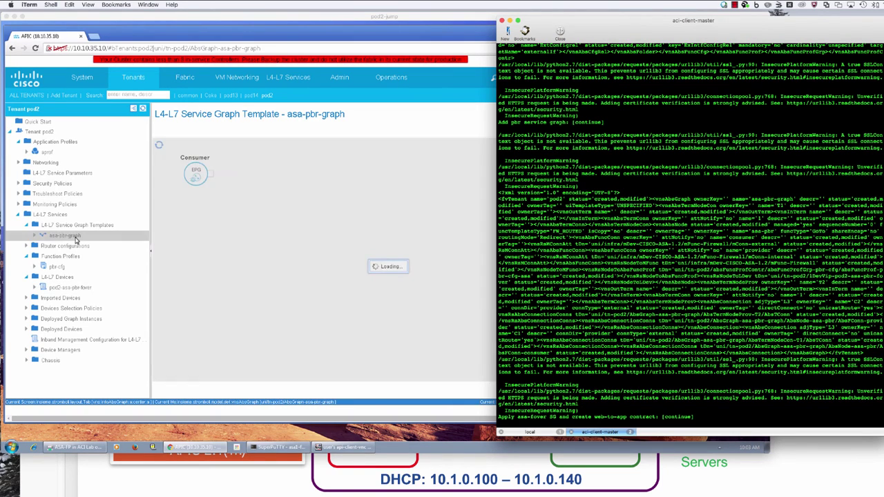
{"action": "right_click", "coordinate": [77, 238]}
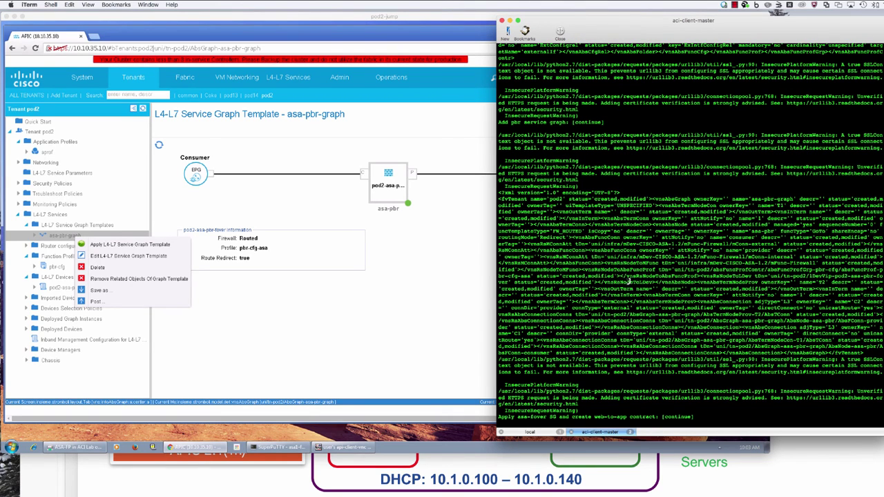
{"action": "left_click", "coordinate": [66, 236]}
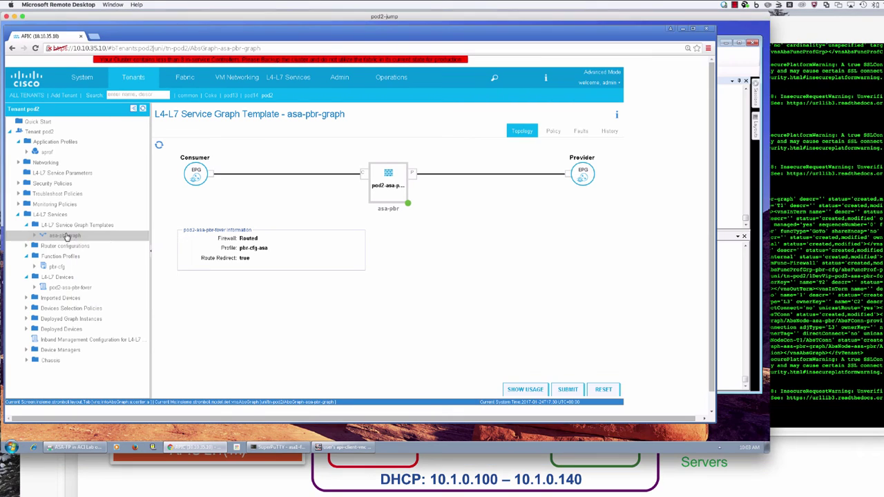
{"action": "left_click", "coordinate": [856, 280]}
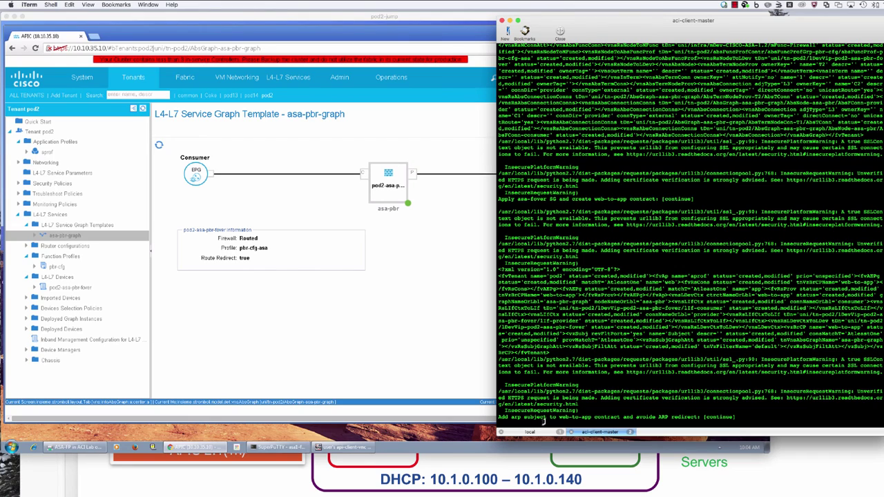
{"action": "key", "text": "Return"}
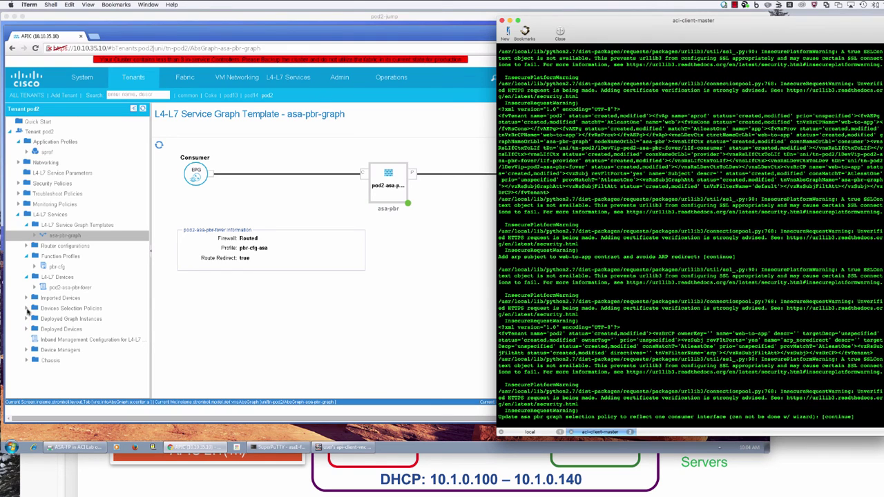
- Open the consumer context of the web-to-app-asa-pbr-graph-asa-pbr device selection policy
{"action": "left_click", "coordinate": [27, 309]}
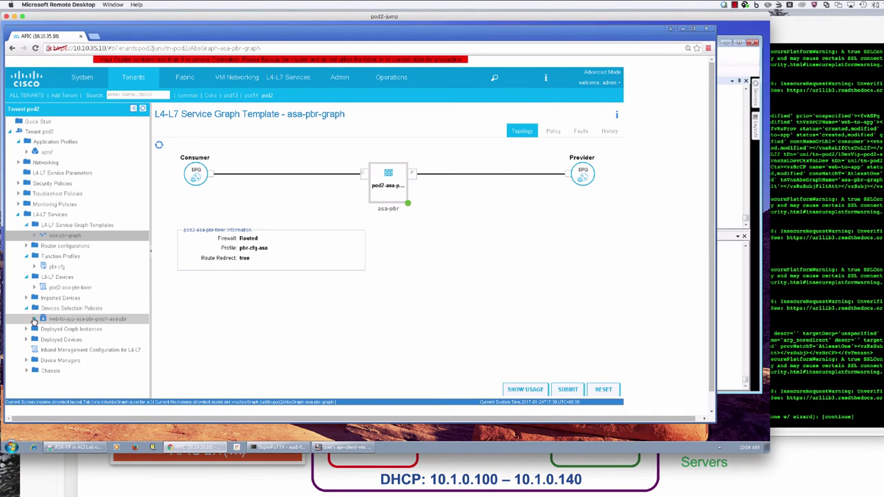
{"action": "left_click", "coordinate": [34, 319]}
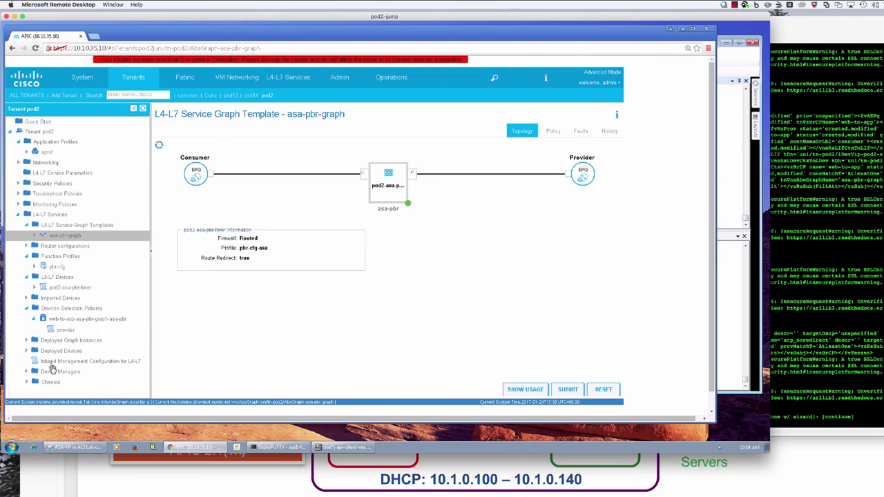
{"action": "left_click", "coordinate": [67, 330]}
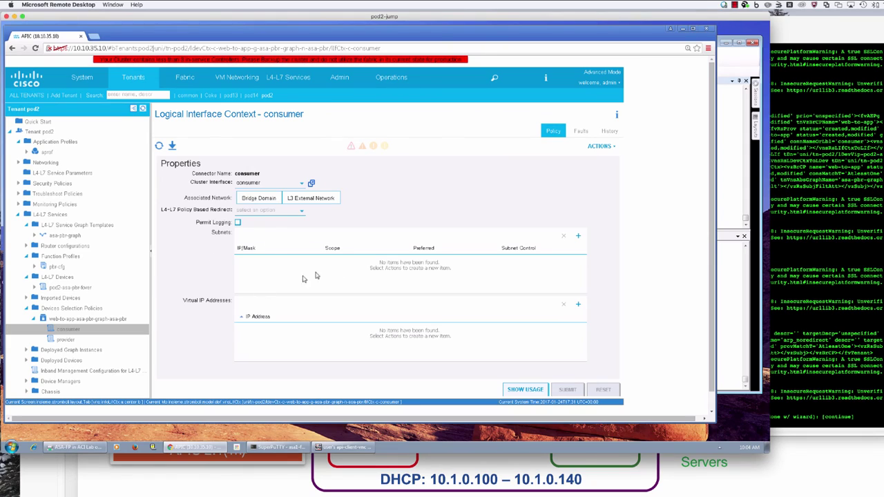
- Let the script update the graph selection policy and finish at its final prompt
{"action": "left_click", "coordinate": [802, 341]}
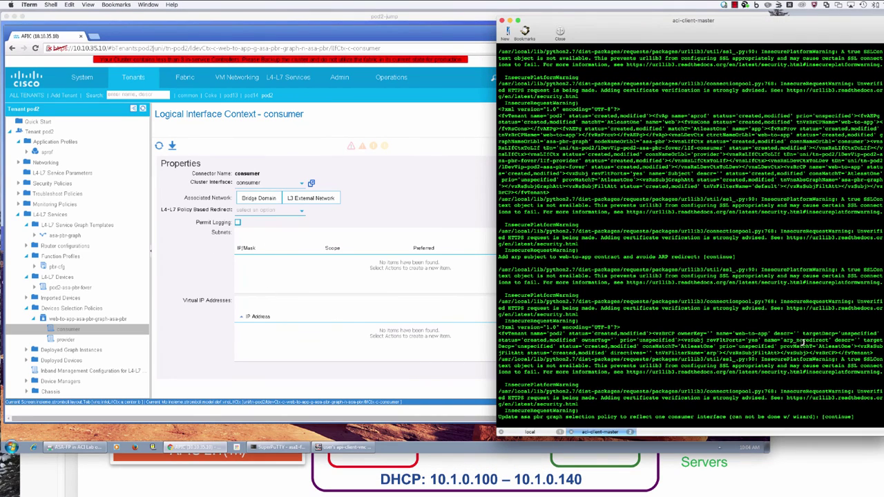
{"action": "key", "text": "Return"}
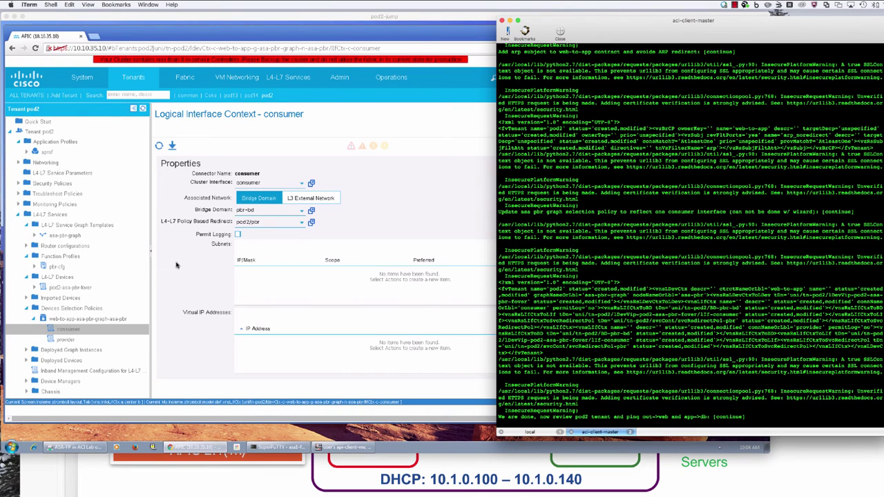
{"action": "key", "text": "Return"}
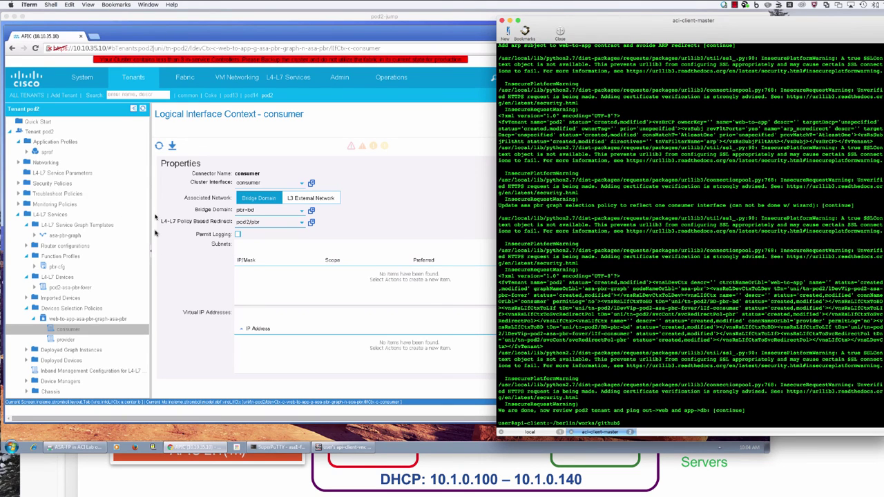
- Rerun ping 10.1.0.102 on web-lnx and check the ASA's ARP, IP and connection tables
{"action": "left_click", "coordinate": [273, 447]}
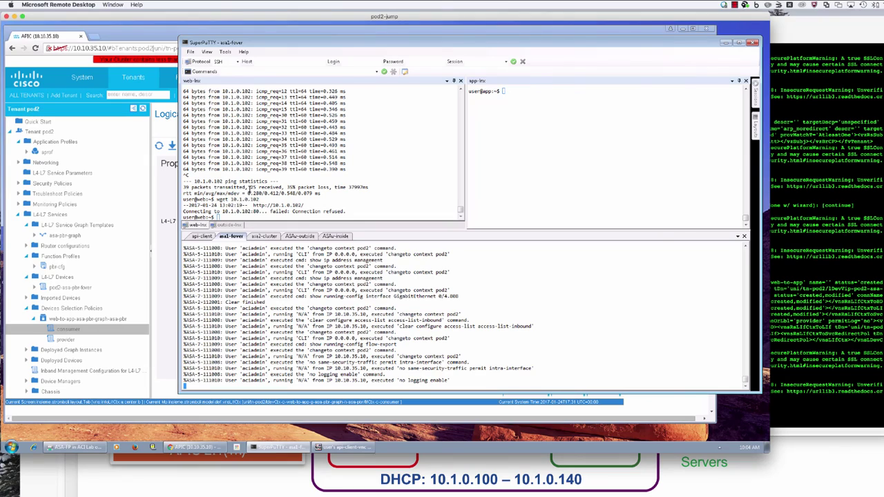
{"action": "key", "text": "Up"}
{"action": "key", "text": "Return"}
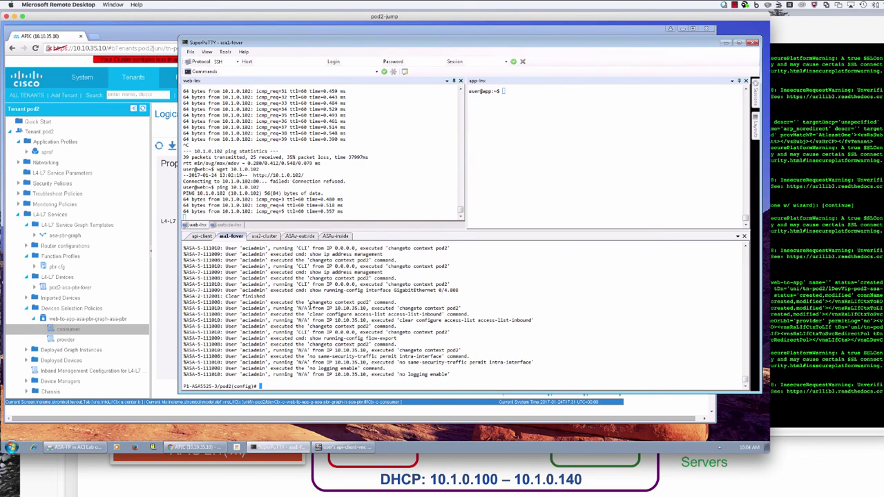
{"action": "type", "text": "sh arp"}
{"action": "key", "text": "Return"}
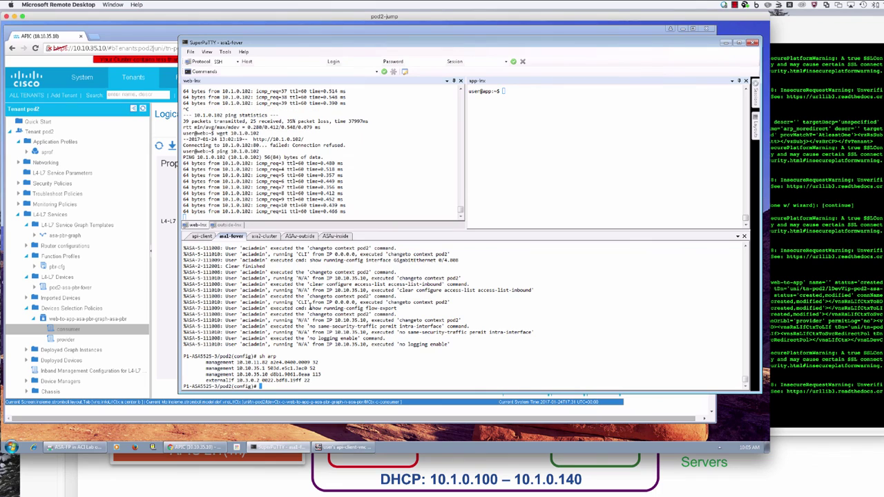
{"action": "type", "text": "ip"}
{"action": "key", "text": "Return"}
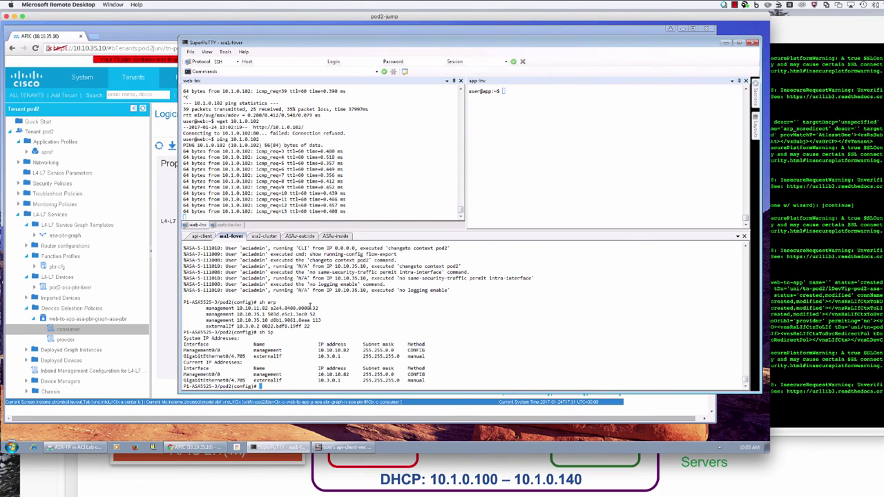
{"action": "type", "text": "s hconn"}
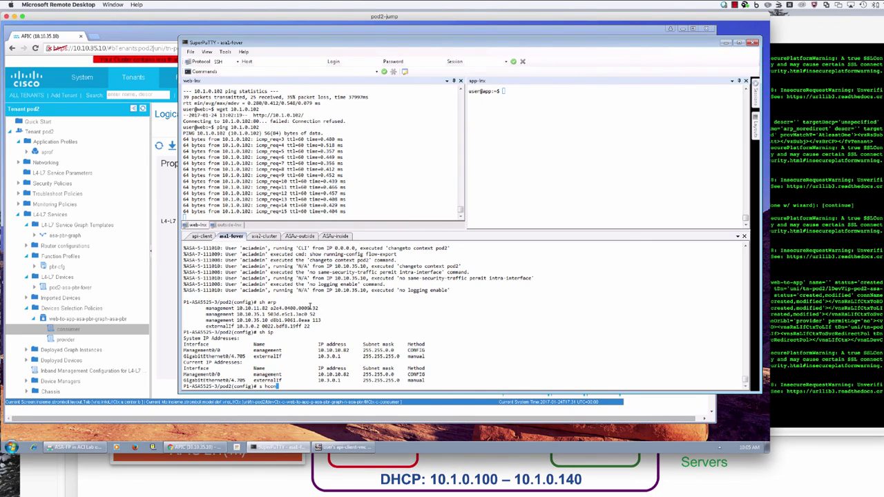
{"action": "key", "text": "Return"}
{"action": "type", "text": "sh conn"}
{"action": "key", "text": "Return"}
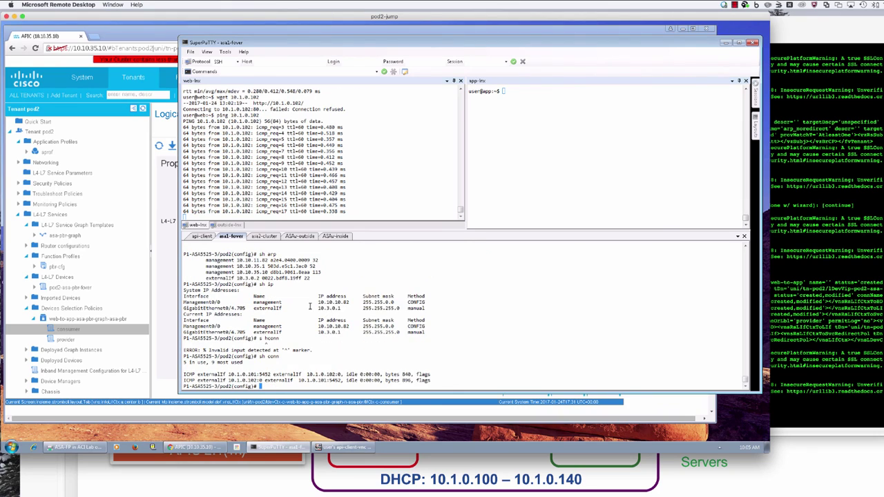
- Enable ASA log output to the session with term mon and logg on
{"action": "type", "text": "term mon"}
{"action": "key", "text": "Return"}
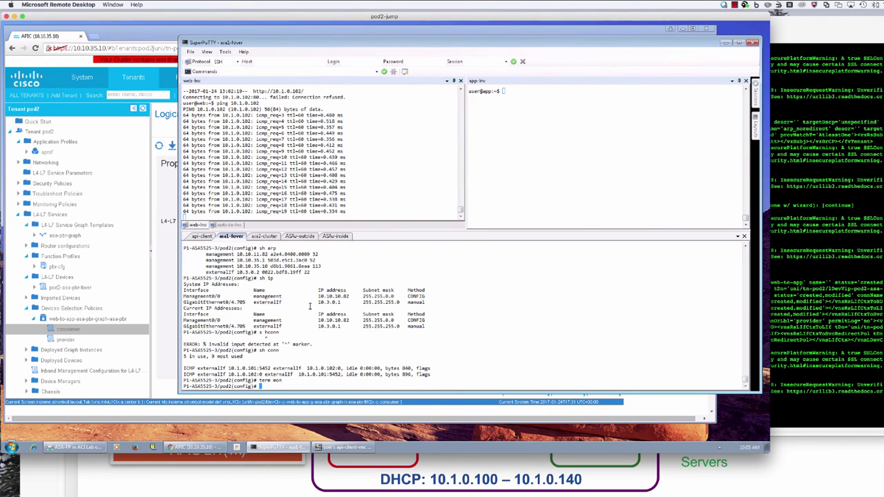
{"action": "type", "text": "logg on"}
{"action": "key", "text": "Return"}
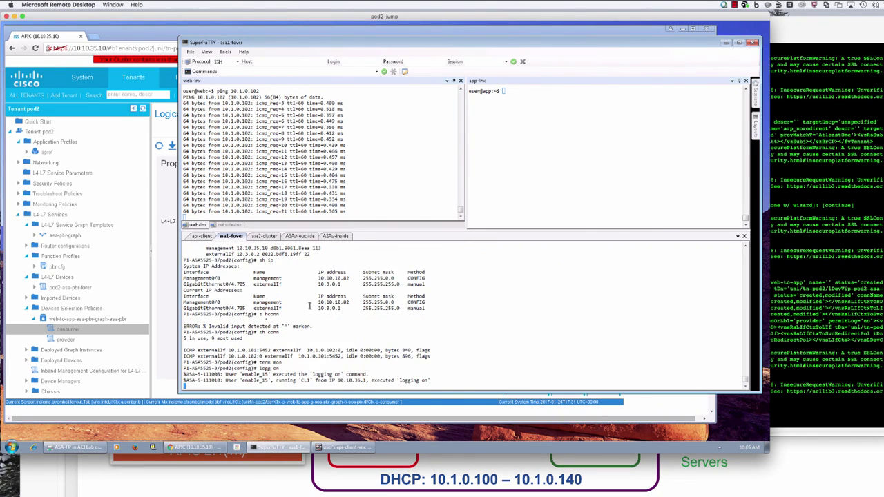
- Stop the ping and run wget 10.1.0.102 from web-lnx
{"action": "key", "text": "ctrl+c"}
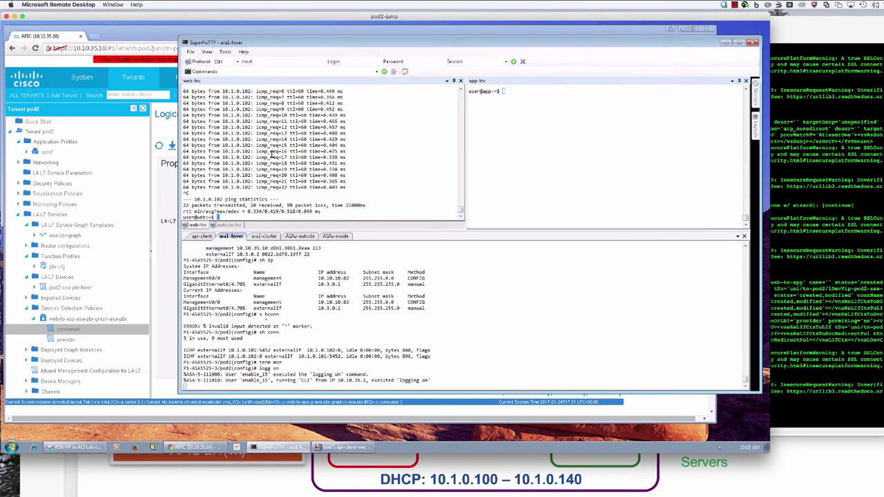
{"action": "key", "text": "Up"}
{"action": "key", "text": "Delete"}
{"action": "key", "text": "Delete"}
{"action": "key", "text": "Delete"}
{"action": "key", "text": "Delete"}
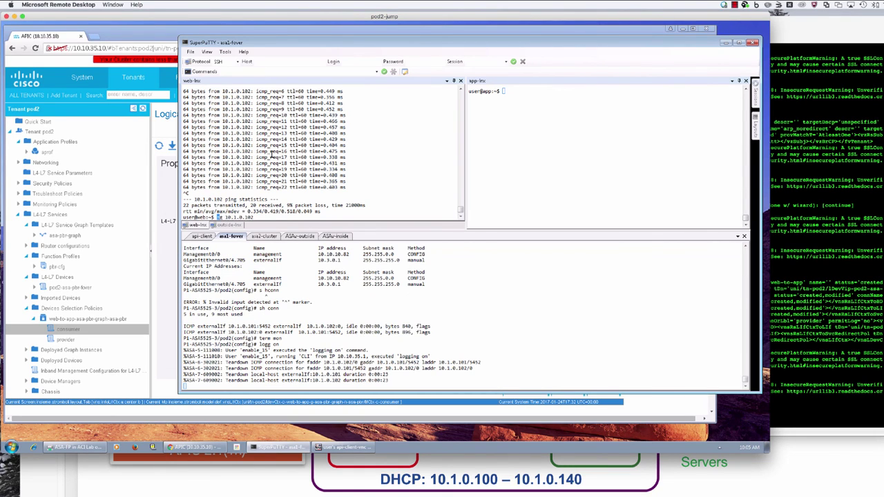
{"action": "type", "text": "wget"}
{"action": "key", "text": "Return"}
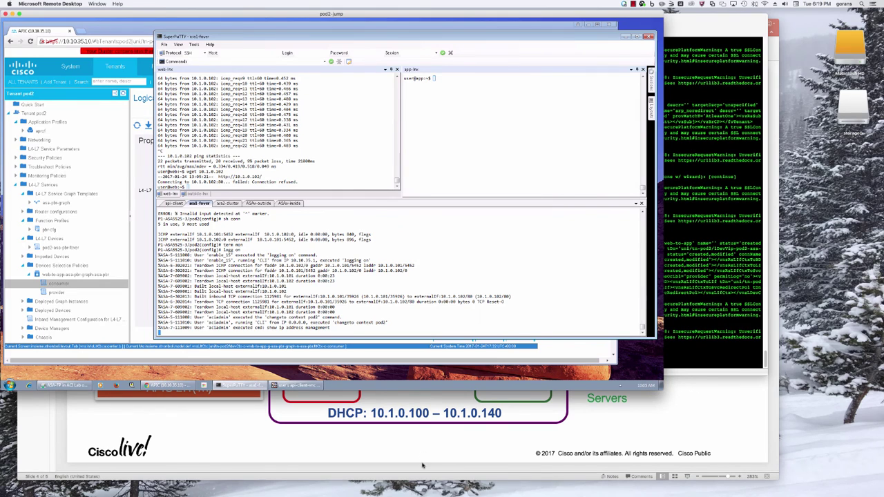
- Bring back the PBR Service Graph to a Single Interface slide in PowerPoint
{"action": "left_click", "coordinate": [423, 465]}
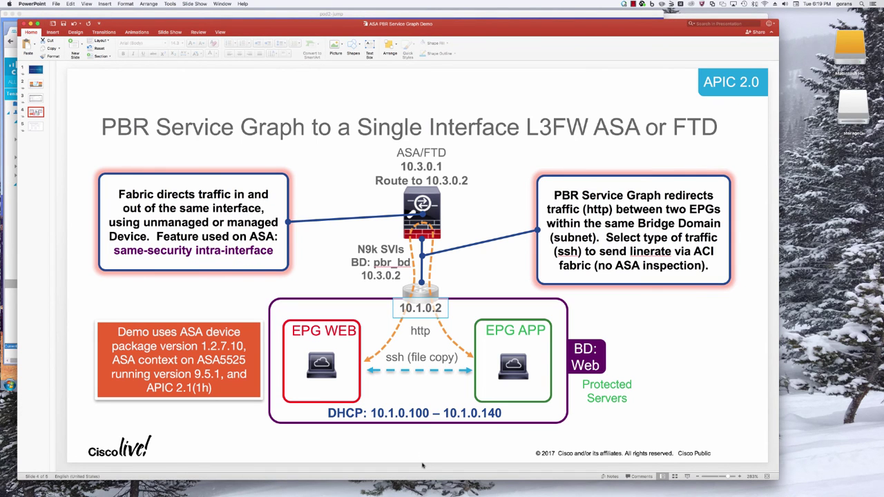